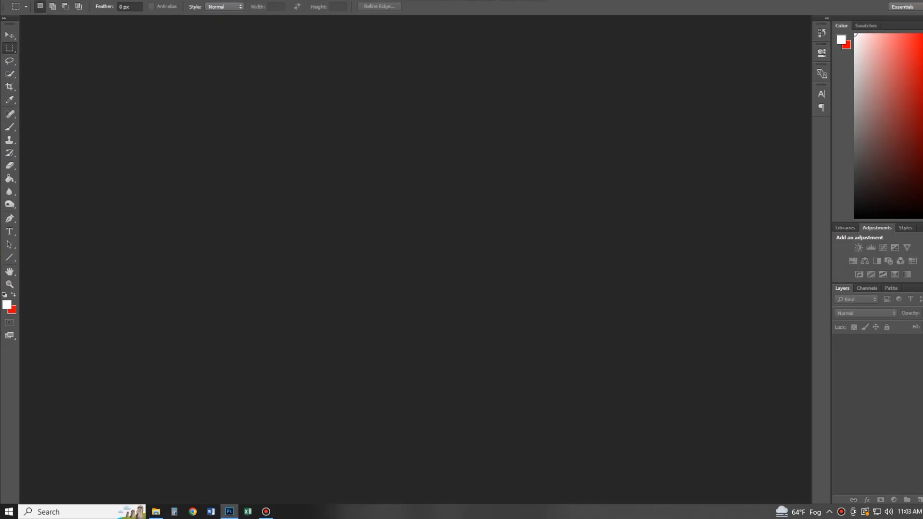
Step: Create a new white 5000 × 3000 px document at 150 ppi
{"action": "key", "text": "ctrl+n"}
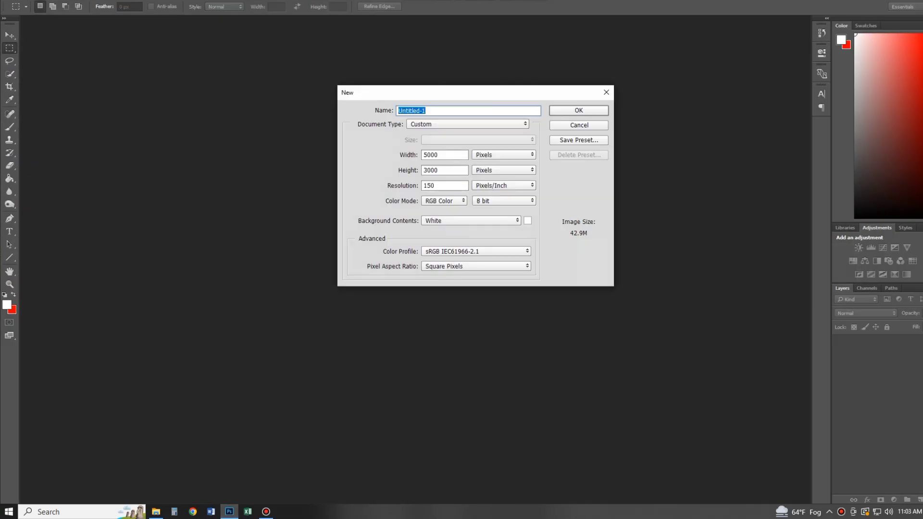
{"action": "key", "text": "Return"}
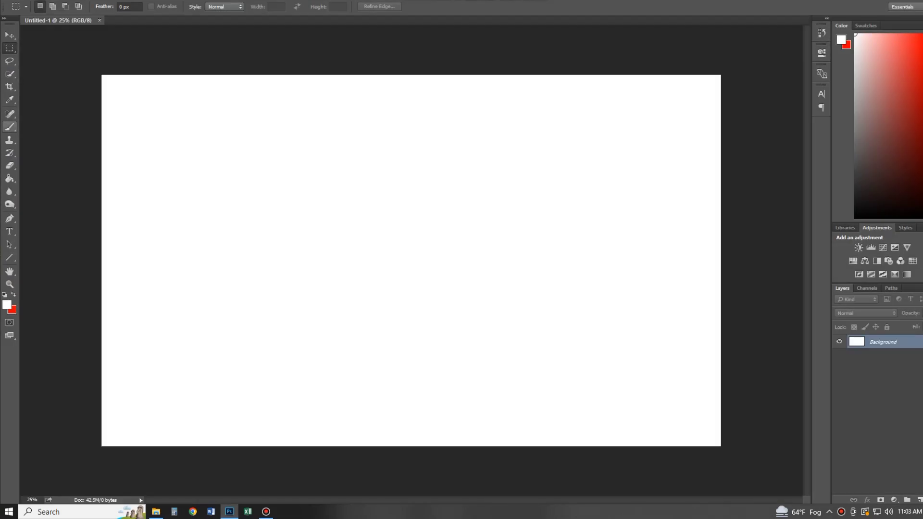
Step: Start a text point left of centre set to 72 pt Arial Black
{"action": "key", "text": "t"}
{"action": "left_click", "coordinate": [165, 245]}
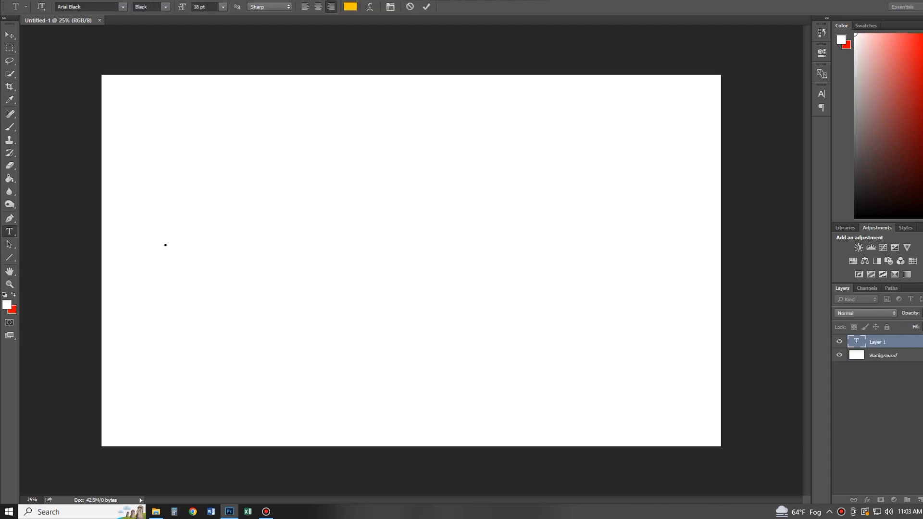
{"action": "left_click", "coordinate": [223, 6]}
{"action": "left_click", "coordinate": [221, 175]}
{"action": "left_click", "coordinate": [123, 6]}
{"action": "scroll", "coordinate": [111, 260], "scroll_direction": "down", "scroll_amount": 2}
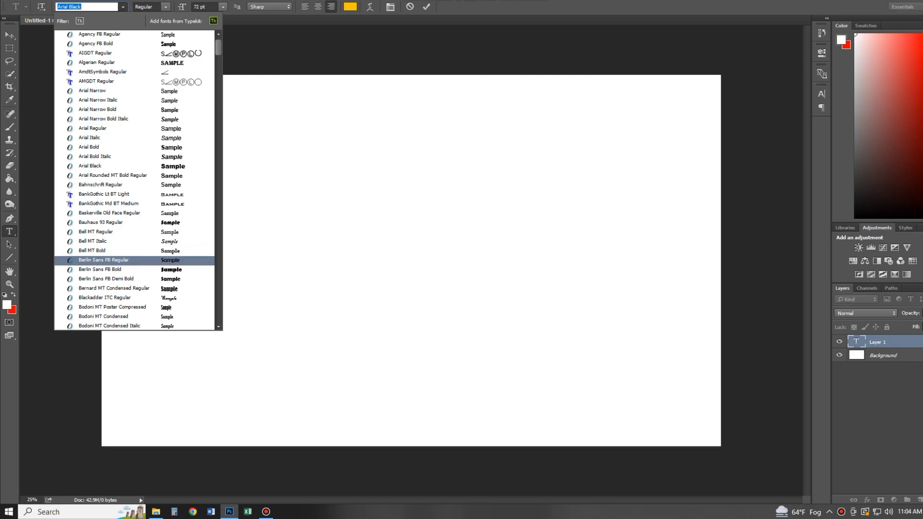
{"action": "left_click", "coordinate": [90, 156]}
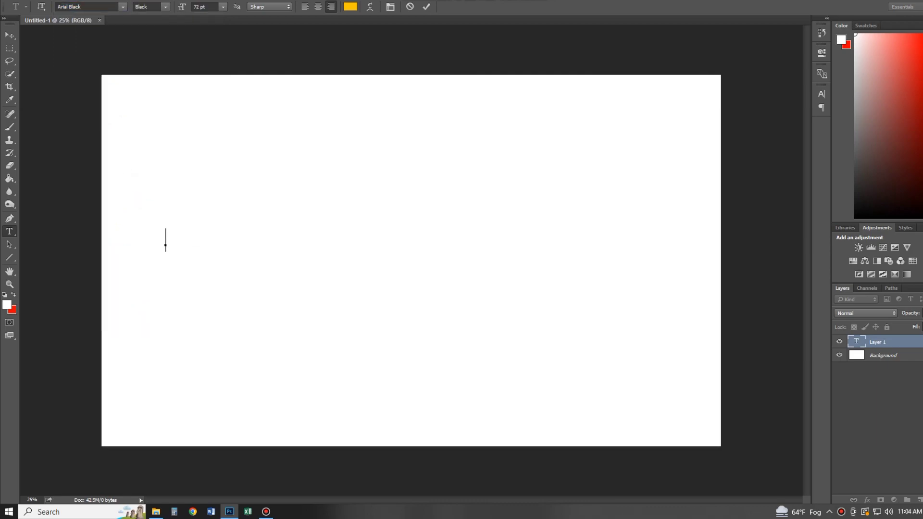
Step: Type the word PDEL and commit the text layer
{"action": "type", "text": "P"}
{"action": "type", "text": "DEL"}
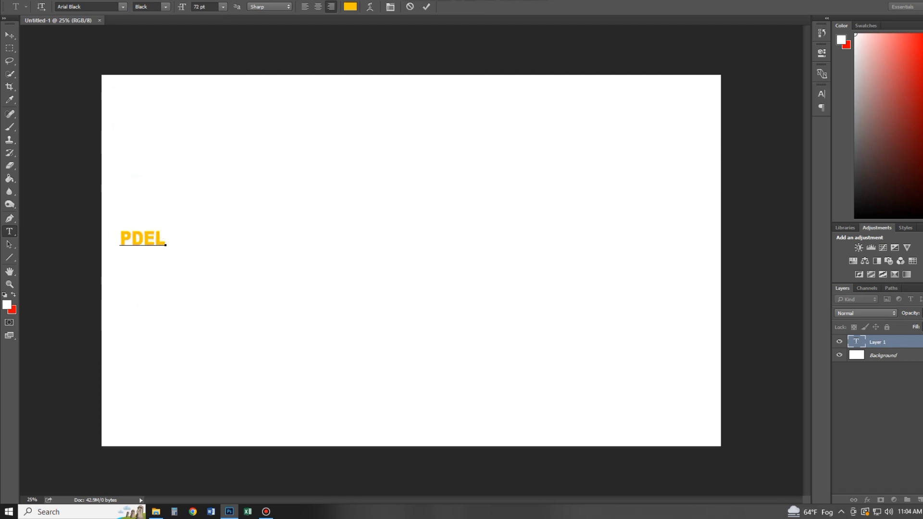
{"action": "left_click", "coordinate": [426, 6]}
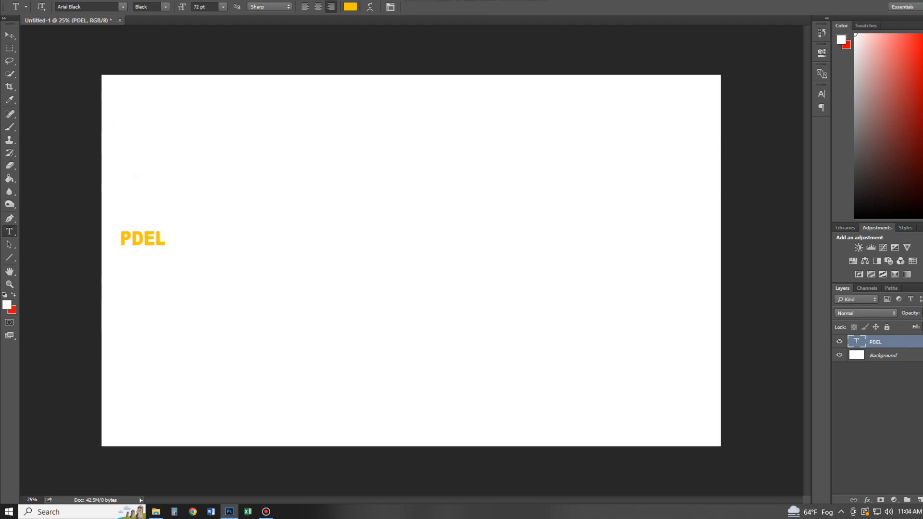
{"action": "left_click", "coordinate": [9, 35]}
Step: Scale PDEL up and taller to span most of the canvas width, centred
{"action": "key", "text": "ctrl+t"}
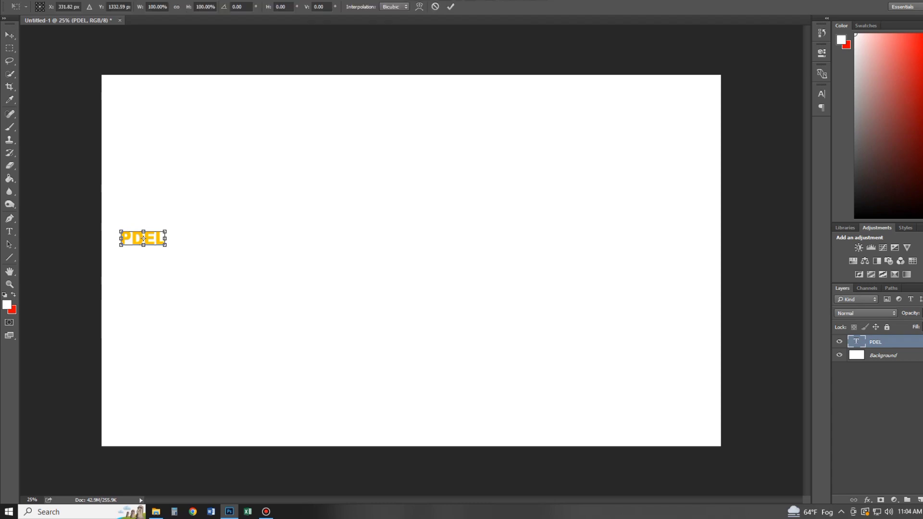
{"action": "mouse_move", "coordinate": [165, 245]}
{"action": "left_mouse_down"}
{"action": "mouse_move", "coordinate": [450, 300]}
{"action": "mouse_move", "coordinate": [680, 370]}
{"action": "left_mouse_up"}
{"action": "left_click_drag", "start_coordinate": [399, 299], "coordinate": [411, 238]}
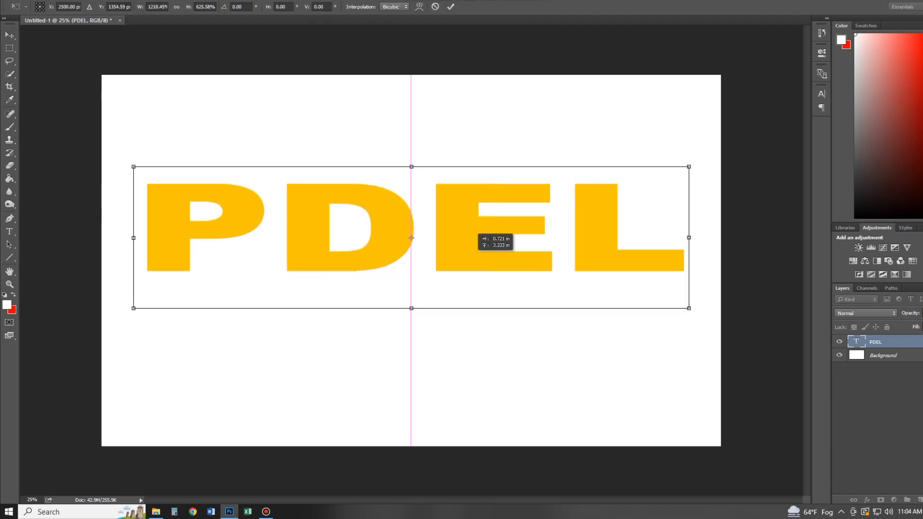
{"action": "left_click_drag", "start_coordinate": [411, 311], "coordinate": [411, 349]}
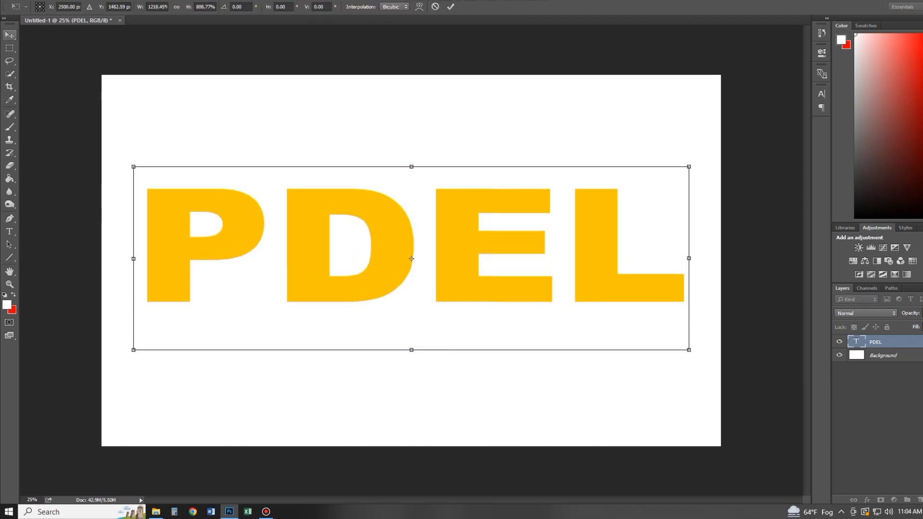
{"action": "left_click", "coordinate": [177, 7]}
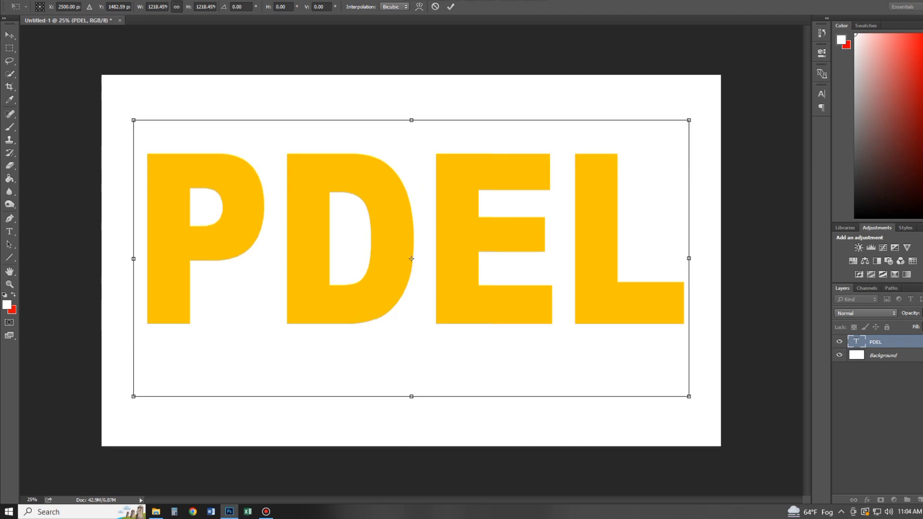
{"action": "left_click_drag", "start_coordinate": [688, 120], "coordinate": [624, 151]}
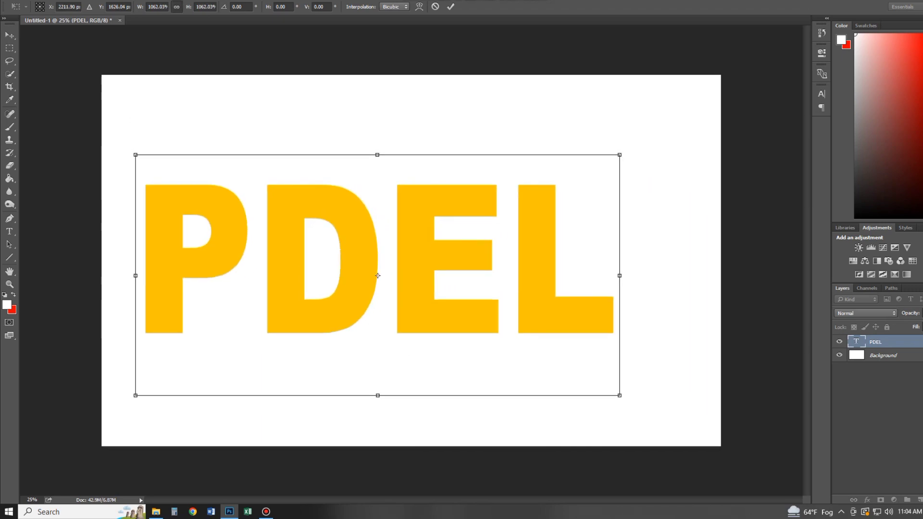
{"action": "left_click_drag", "start_coordinate": [562, 207], "coordinate": [596, 192]}
{"action": "key", "text": "Return"}
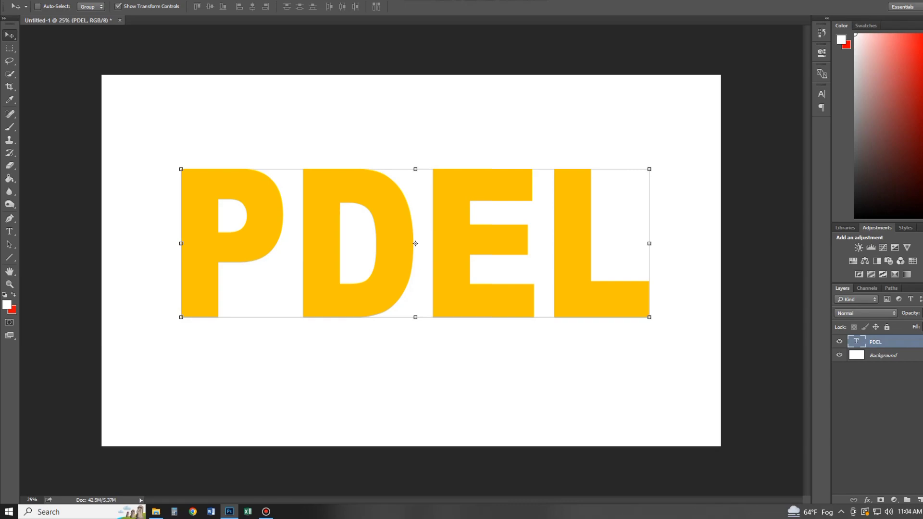
Step: Rasterize the PDEL type layer using Rasterize Type from its context menu
{"action": "right_click", "coordinate": [904, 341]}
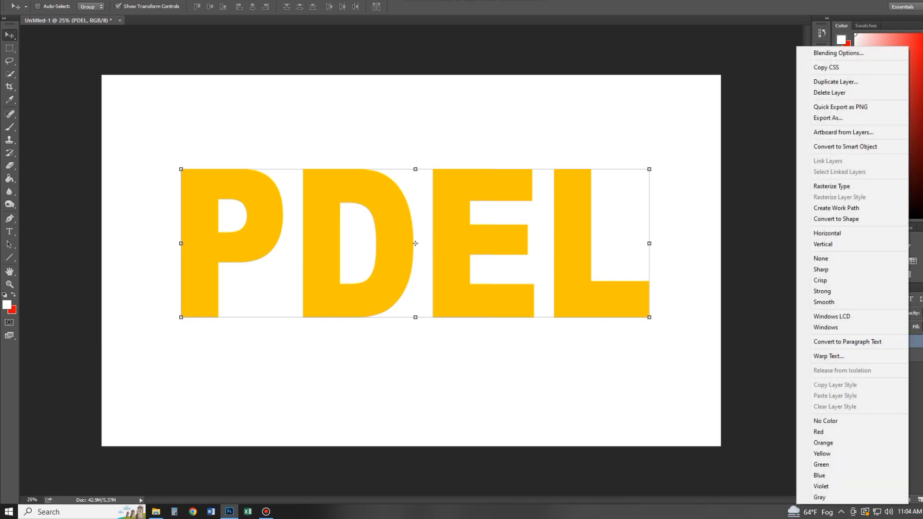
{"action": "left_click", "coordinate": [918, 226]}
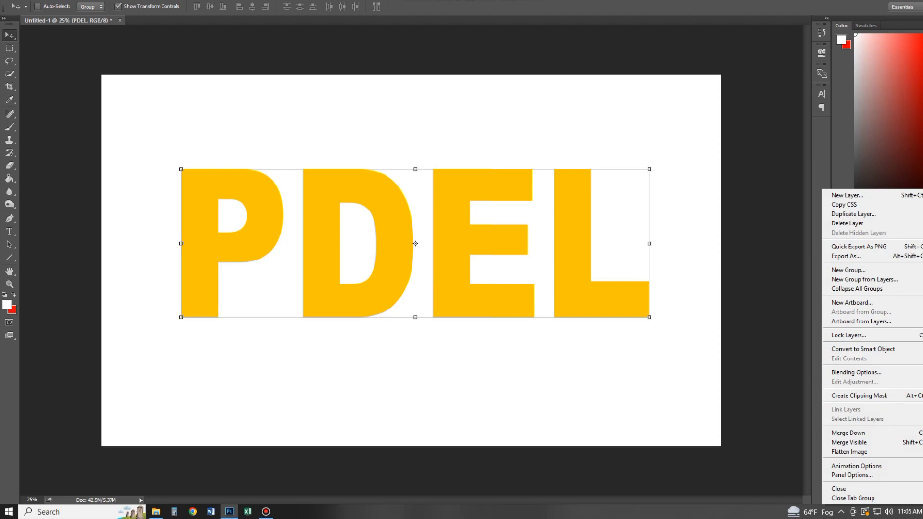
{"action": "key", "text": "Escape"}
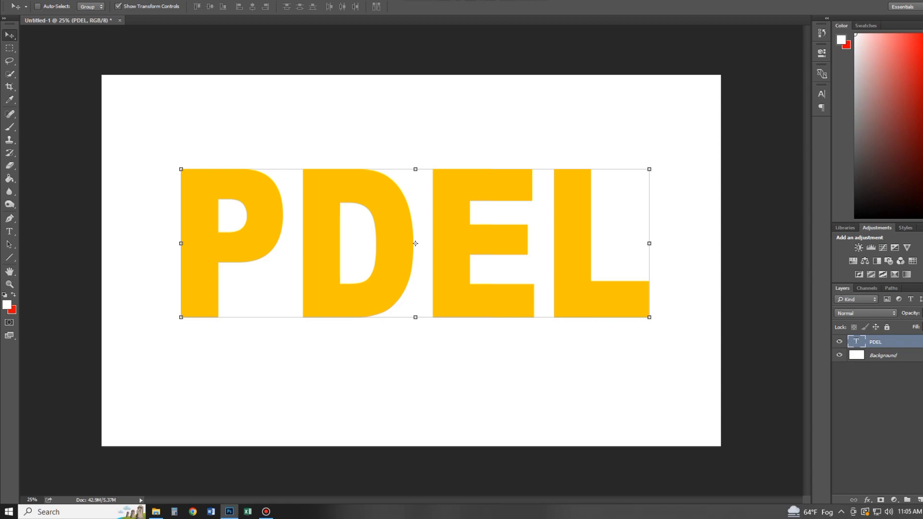
{"action": "right_click", "coordinate": [887, 342]}
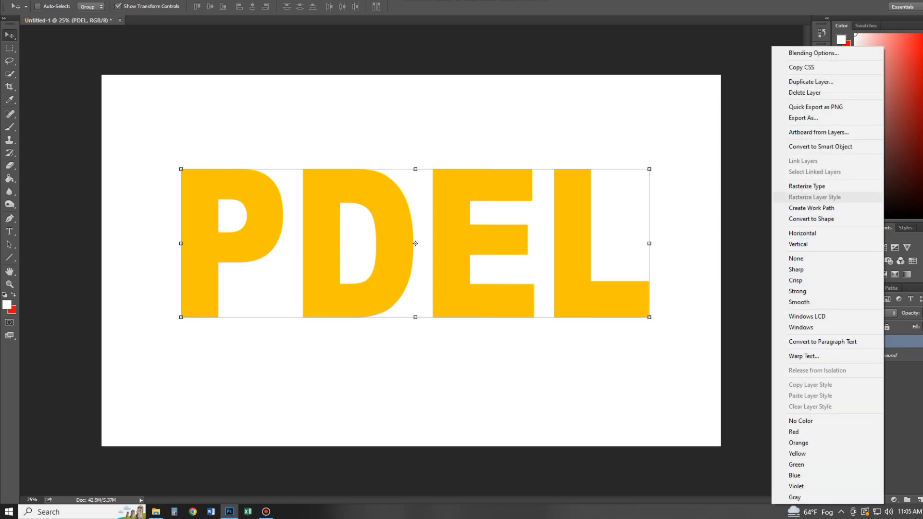
{"action": "left_click", "coordinate": [806, 186]}
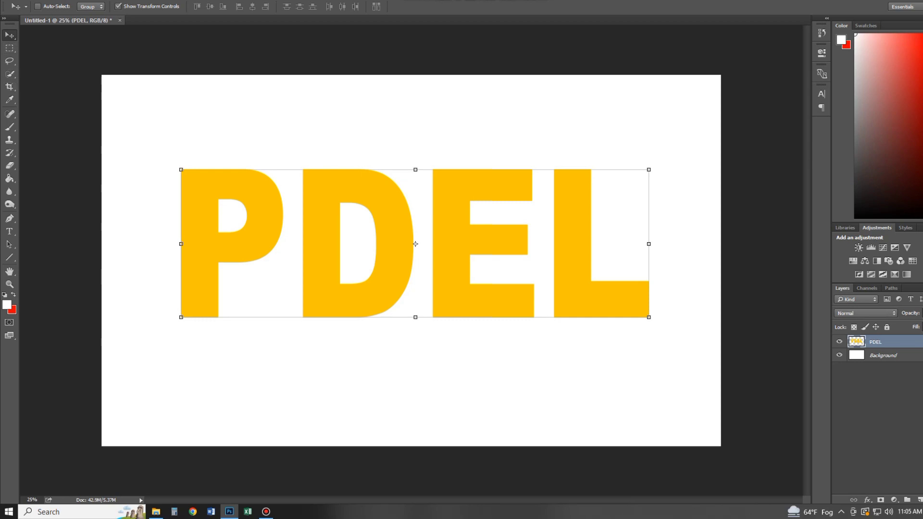
Step: Marquee the P and the D and cut each onto its own layer with Layer via Cut
{"action": "left_click", "coordinate": [10, 48]}
{"action": "mouse_move", "coordinate": [164, 159]}
{"action": "left_mouse_down"}
{"action": "mouse_move", "coordinate": [257, 309]}
{"action": "mouse_move", "coordinate": [295, 335]}
{"action": "left_mouse_up"}
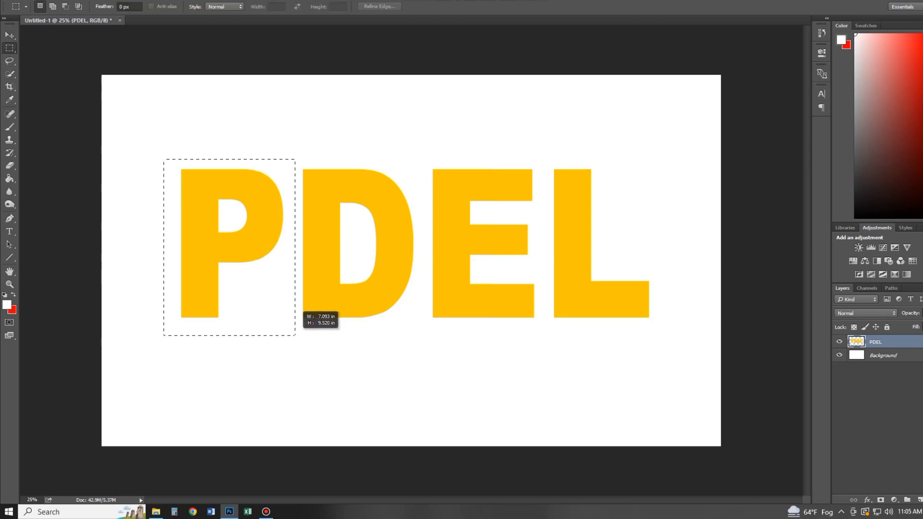
{"action": "right_click", "coordinate": [271, 251]}
{"action": "left_click", "coordinate": [308, 352]}
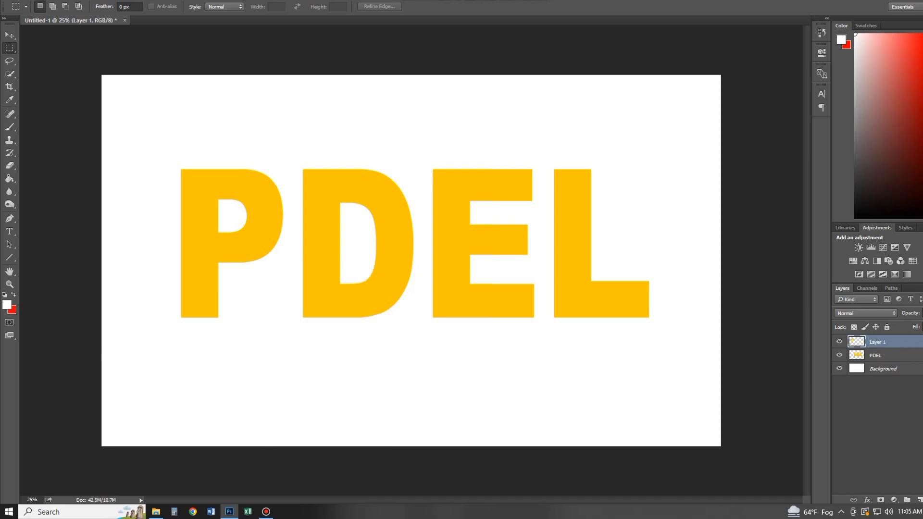
{"action": "left_click", "coordinate": [875, 355]}
{"action": "mouse_move", "coordinate": [289, 159]}
{"action": "left_mouse_down"}
{"action": "mouse_move", "coordinate": [413, 310]}
{"action": "mouse_move", "coordinate": [418, 335]}
{"action": "left_mouse_up"}
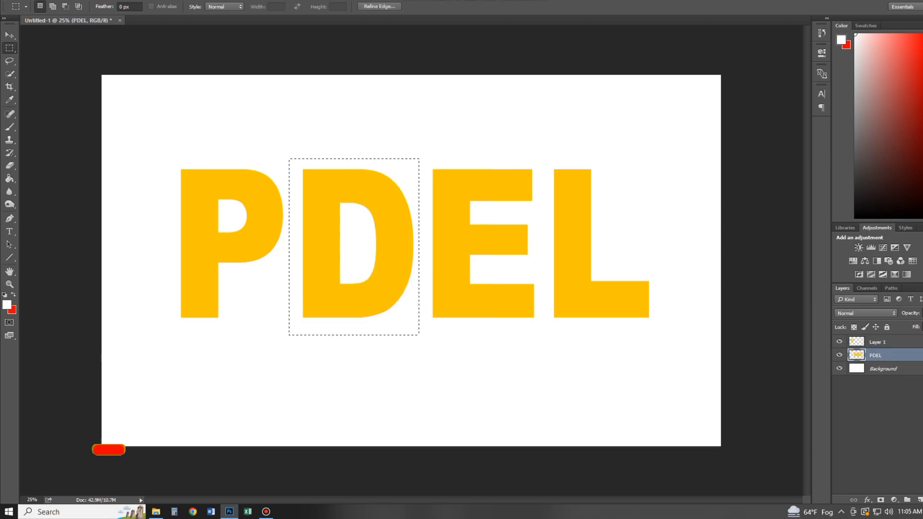
{"action": "right_click", "coordinate": [401, 136]}
{"action": "left_click", "coordinate": [422, 220]}
Step: Cut the E onto its own layer, retrying after the empty-selection warning
{"action": "left_click_drag", "start_coordinate": [418, 151], "coordinate": [542, 334]}
{"action": "right_click", "coordinate": [526, 303]}
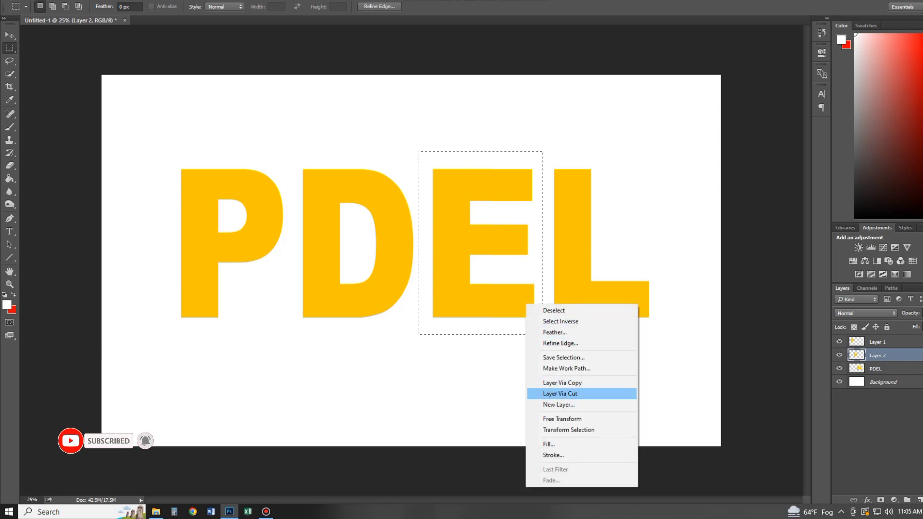
{"action": "left_click", "coordinate": [560, 394]}
{"action": "left_click", "coordinate": [476, 183]}
{"action": "left_click", "coordinate": [875, 369]}
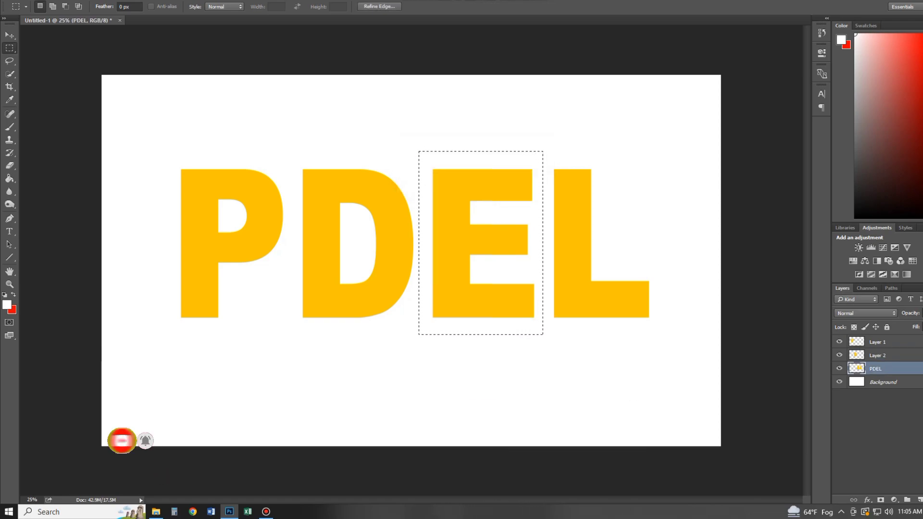
{"action": "right_click", "coordinate": [469, 238]}
{"action": "left_click", "coordinate": [485, 333]}
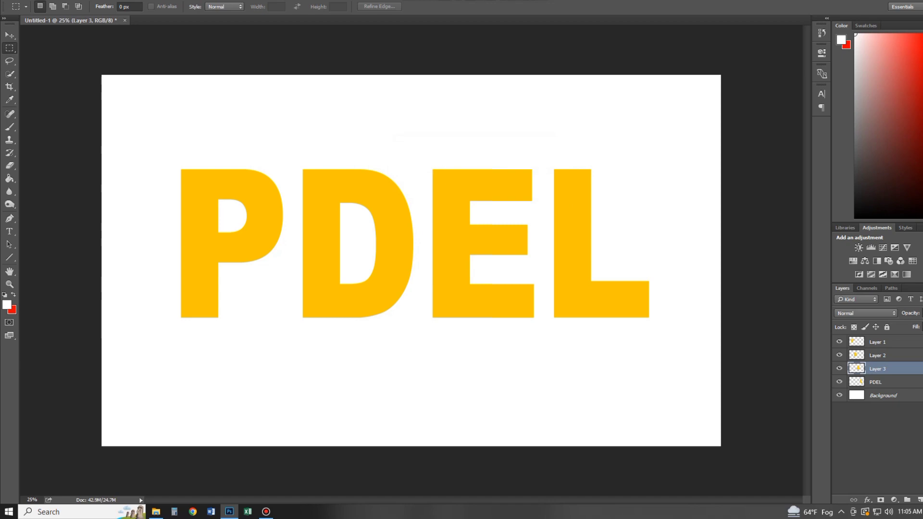
{"action": "left_click", "coordinate": [877, 342]}
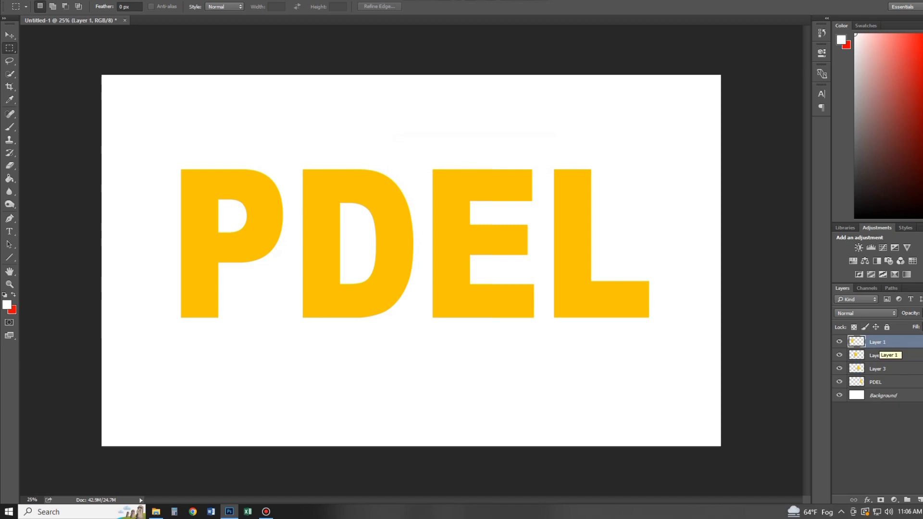
Step: Name the letter layers P and D, and rename the PDEL layer to L
{"action": "double_click", "coordinate": [877, 342]}
{"action": "type", "text": "P"}
{"action": "left_click", "coordinate": [876, 355]}
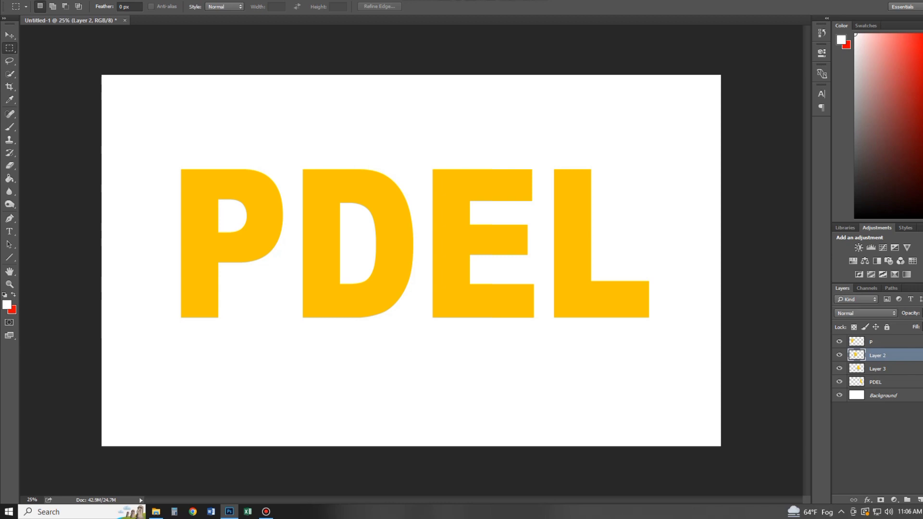
{"action": "double_click", "coordinate": [876, 355]}
{"action": "type", "text": "P"}
{"action": "key", "text": "BackSpace"}
{"action": "type", "text": "D"}
{"action": "key", "text": "Tab"}
{"action": "type", "text": "E"}
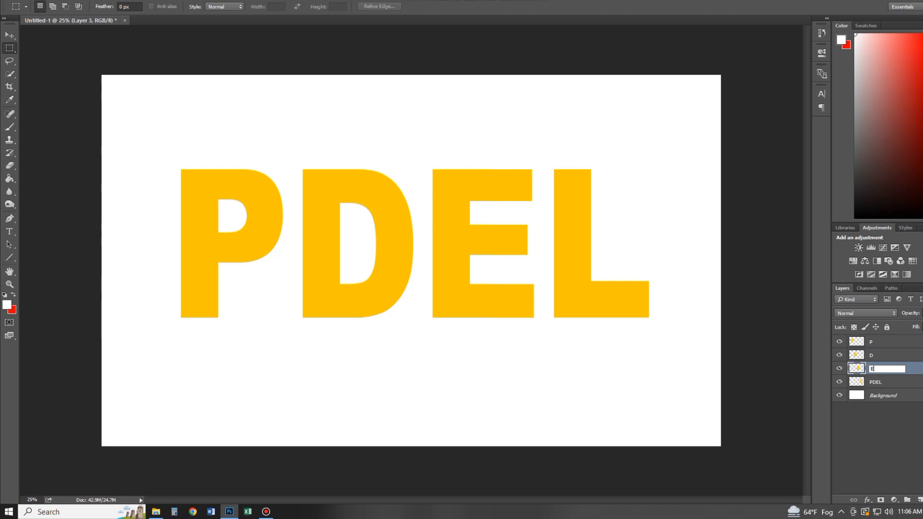
{"action": "key", "text": "Tab"}
{"action": "type", "text": "L"}
{"action": "key", "text": "Return"}
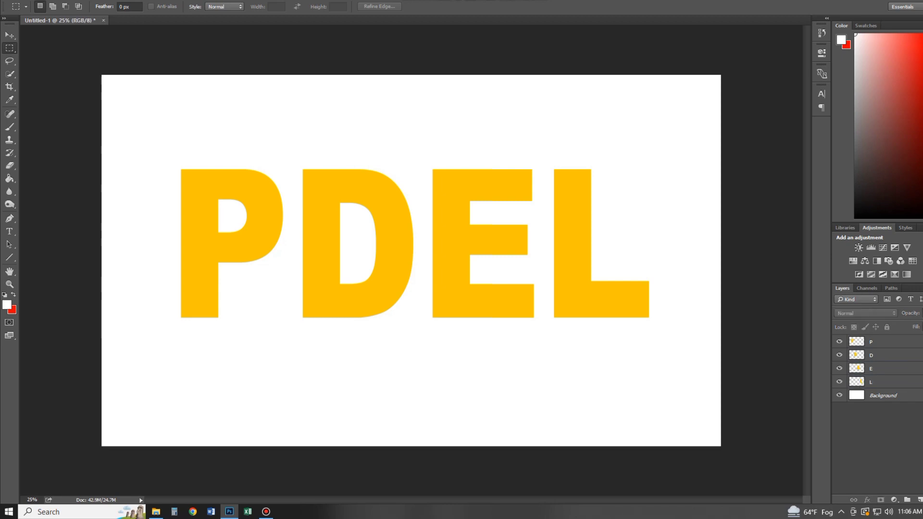
{"action": "key", "text": "v"}
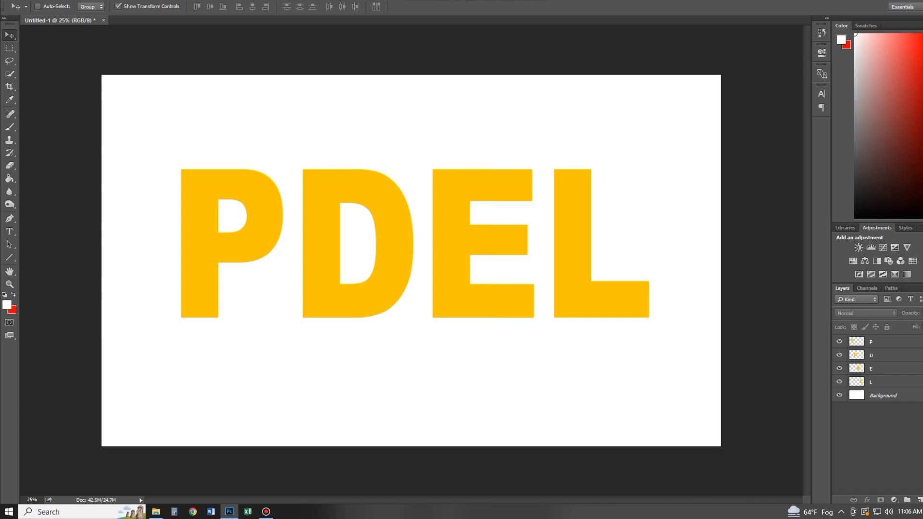
{"action": "left_click", "coordinate": [870, 355]}
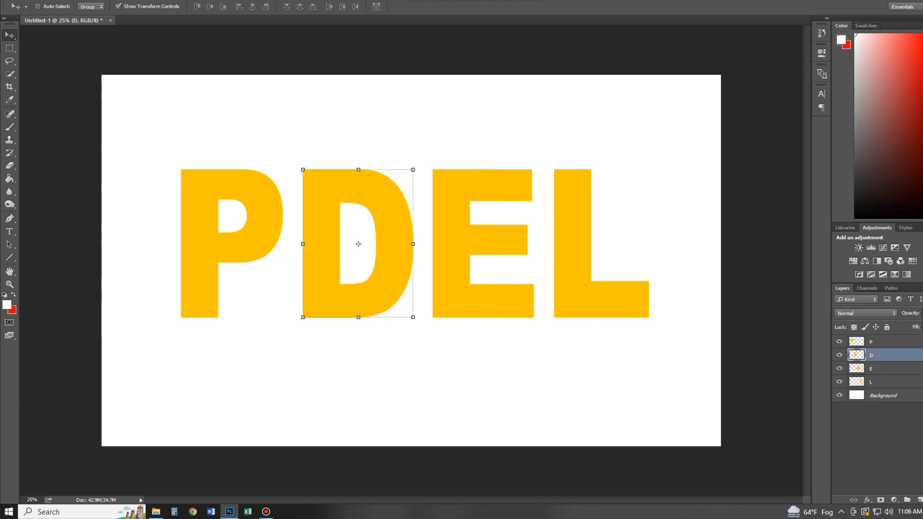
{"action": "left_click_drag", "start_coordinate": [303, 244], "coordinate": [288, 244]}
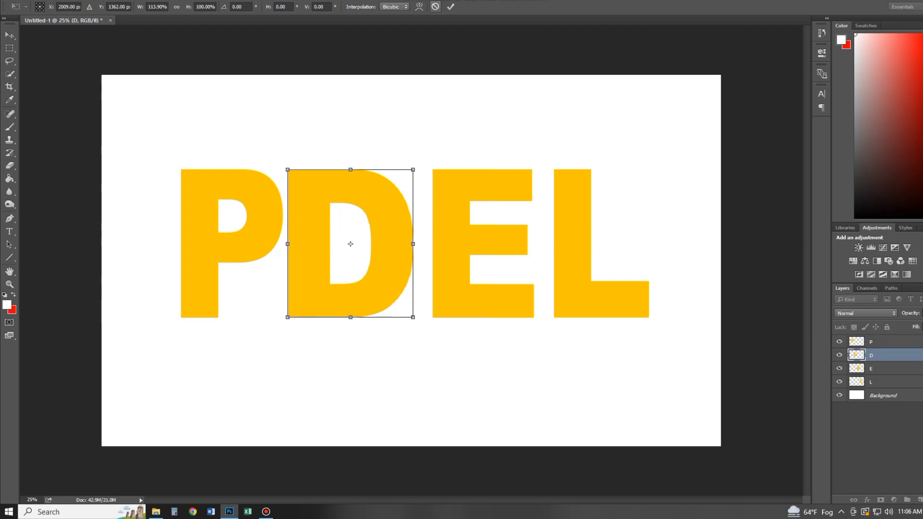
{"action": "left_click", "coordinate": [435, 6]}
{"action": "key", "text": "m"}
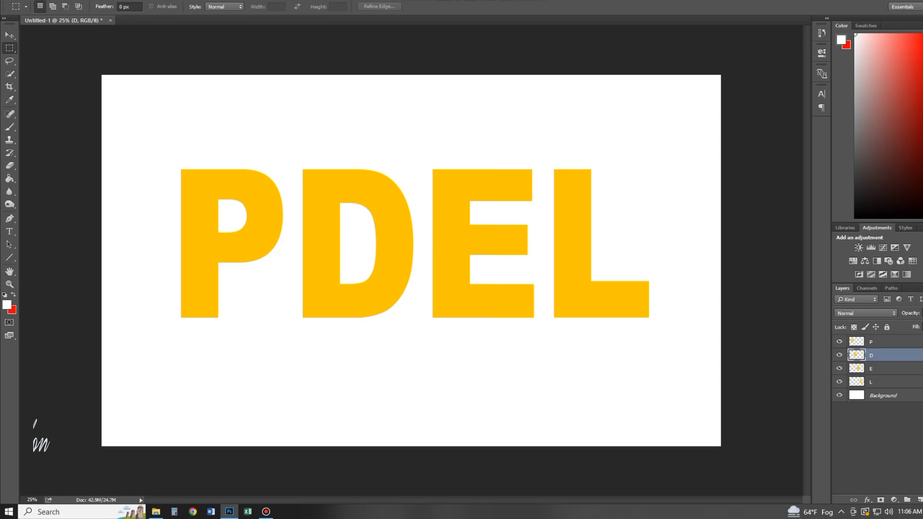
Step: Erase the D's straight left stem, leaving only its curved bowl
{"action": "key", "text": "ctrl+plus"}
{"action": "key", "text": "ctrl+plus"}
{"action": "key", "text": "ctrl+plus"}
{"action": "key", "text": "ctrl+plus"}
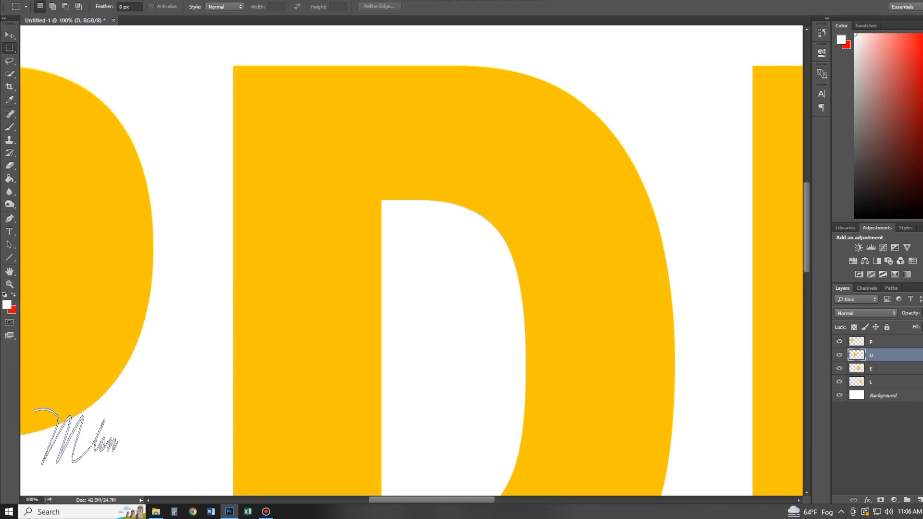
{"action": "key", "text": "ctrl+plus"}
{"action": "key", "text": "ctrl+plus"}
{"action": "key", "text": "ctrl+plus"}
{"action": "key", "text": "ctrl+plus"}
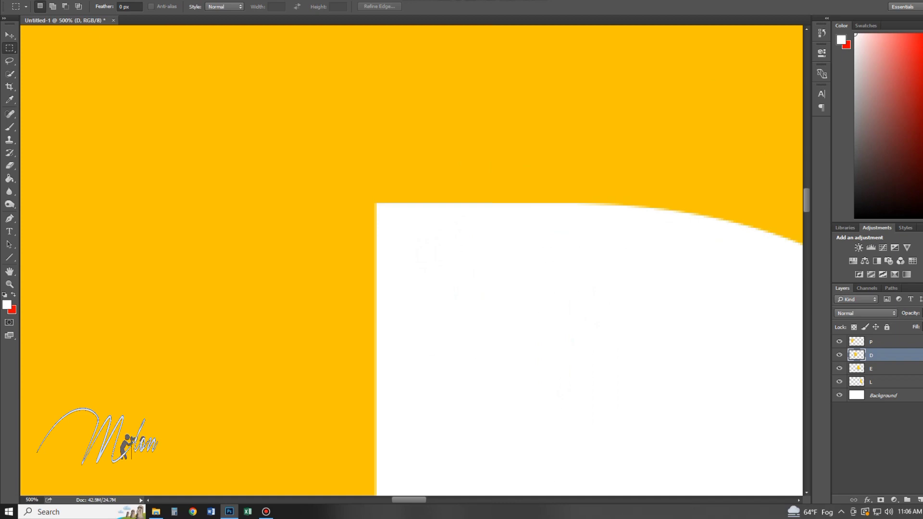
{"action": "left_click_drag", "start_coordinate": [371, 202], "coordinate": [379, 392]}
{"action": "key", "text": "ctrl+d"}
{"action": "left_click_drag", "start_coordinate": [386, 203], "coordinate": [295, 495]}
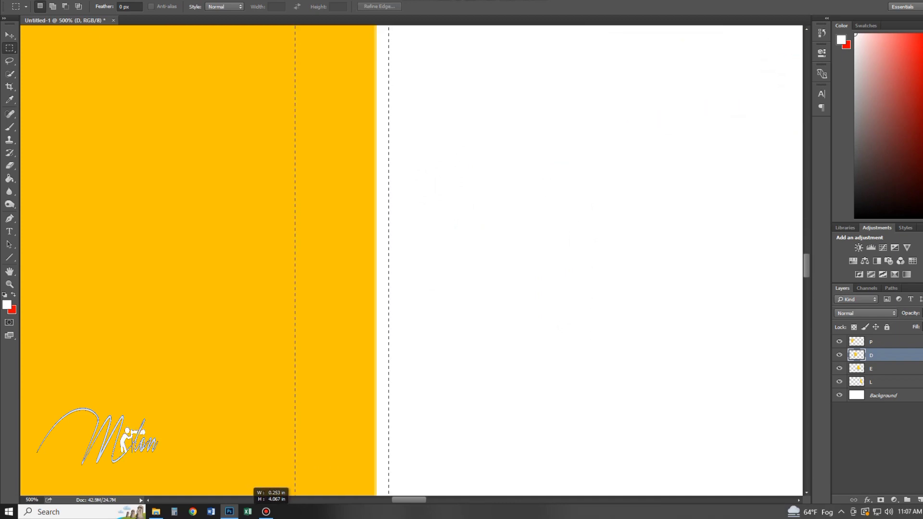
{"action": "mouse_move", "coordinate": [295, 495]}
{"action": "left_mouse_down"}
{"action": "mouse_move", "coordinate": [77, 299]}
{"action": "mouse_move", "coordinate": [33, 302]}
{"action": "left_mouse_up"}
{"action": "key", "text": "Delete"}
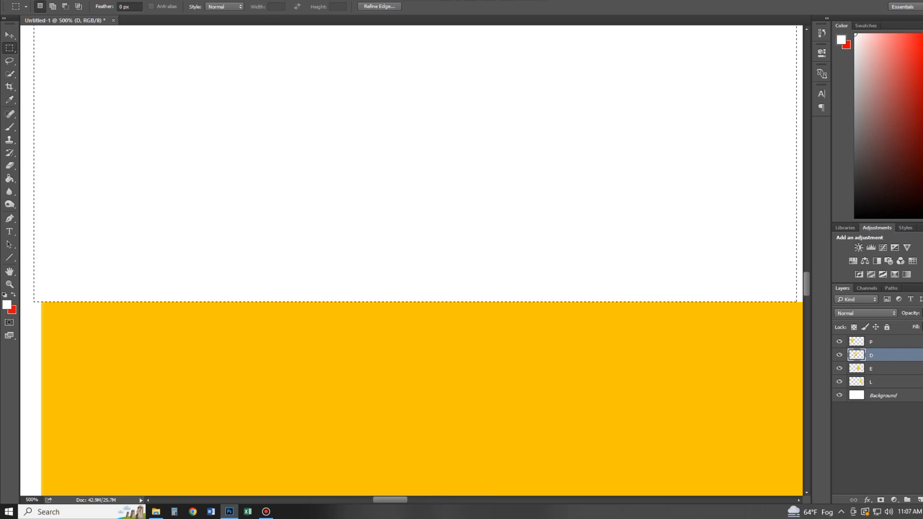
{"action": "key", "text": "ctrl+1"}
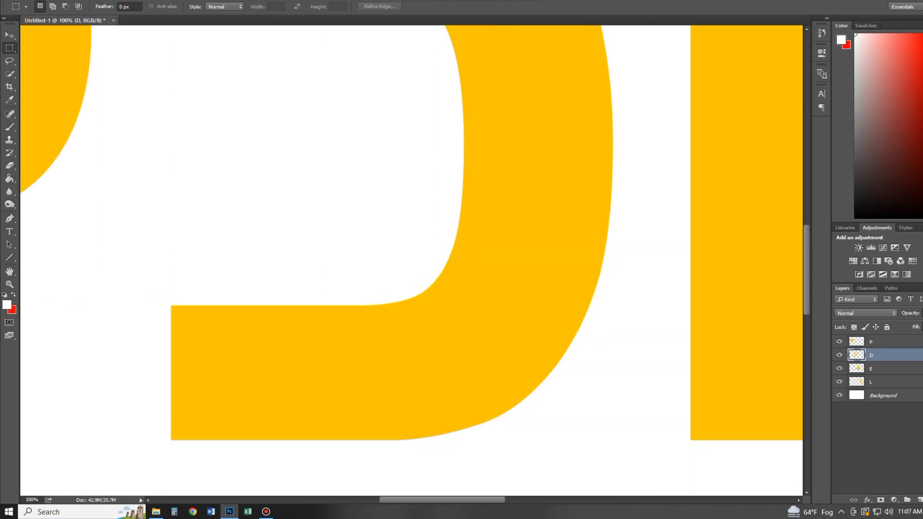
{"action": "scroll", "coordinate": [391, 259], "scroll_direction": "up", "scroll_amount": 3}
{"action": "scroll", "coordinate": [391, 259], "scroll_direction": "up", "scroll_amount": 2}
{"action": "key", "text": "ctrl+minus"}
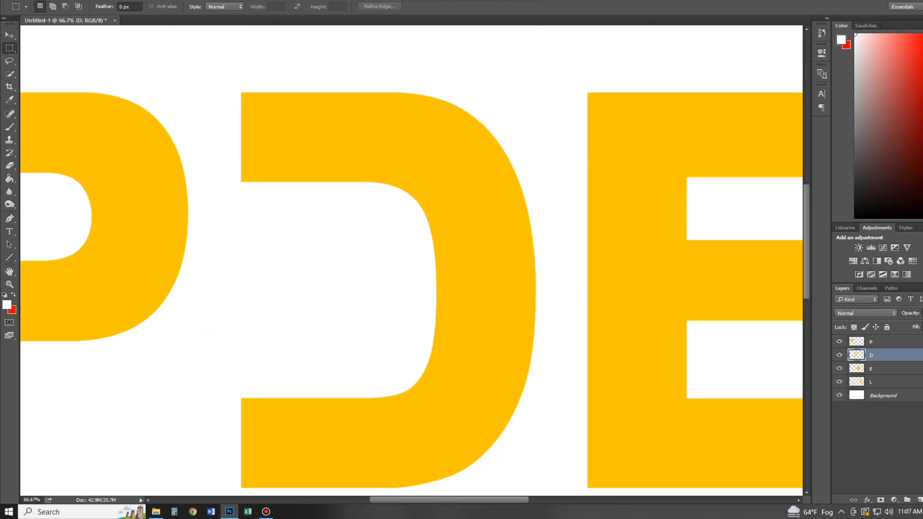
Step: Stretch the D's bottom arm leftward so it reaches under the P's stem
{"action": "left_click_drag", "start_coordinate": [230, 393], "coordinate": [344, 486]}
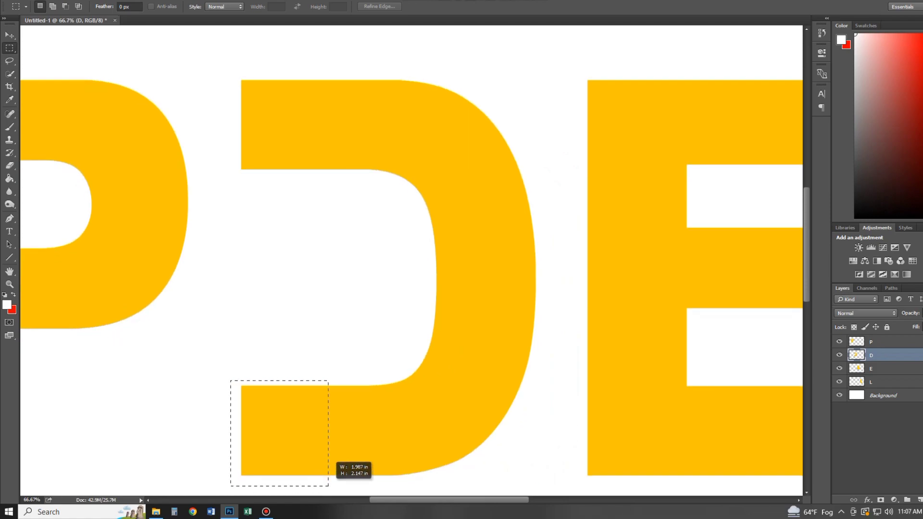
{"action": "key", "text": "v"}
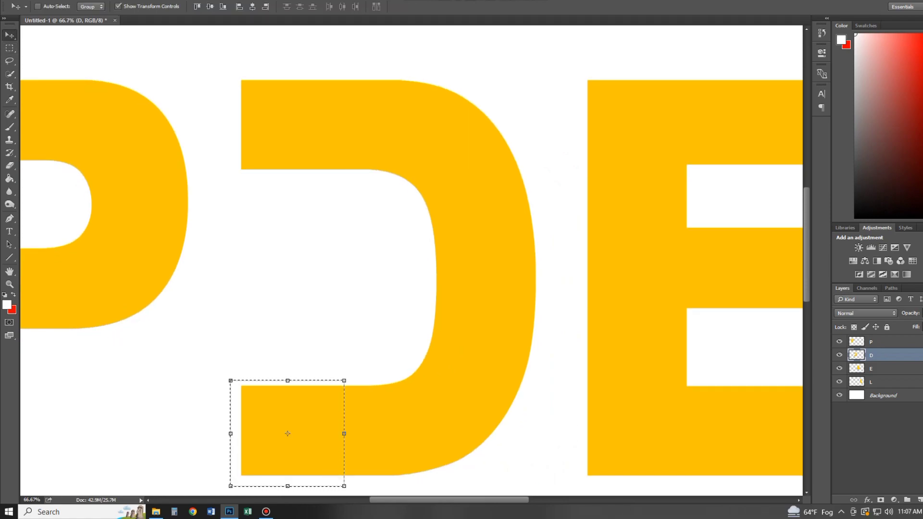
{"action": "key", "text": "ctrl+minus"}
{"action": "key", "text": "ctrl+minus"}
{"action": "key", "text": "ctrl+minus"}
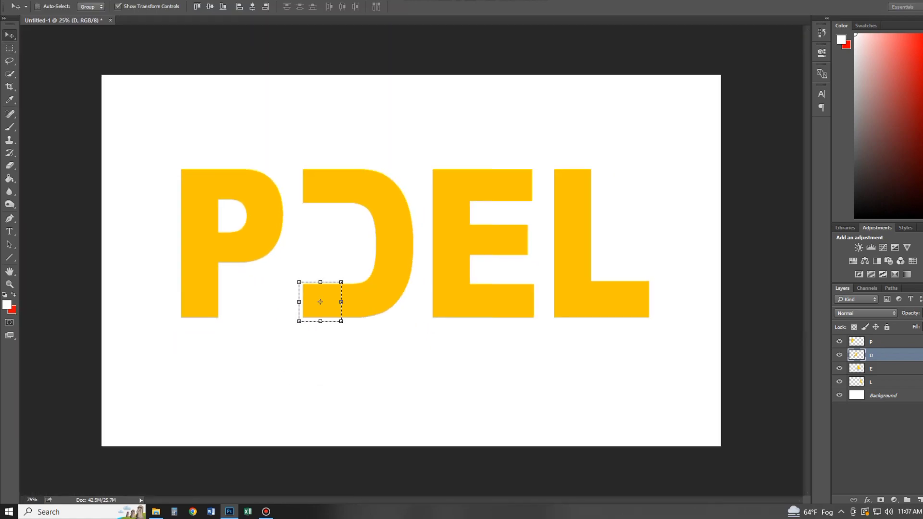
{"action": "key", "text": "ctrl+t"}
{"action": "left_click_drag", "start_coordinate": [299, 301], "coordinate": [201, 301]}
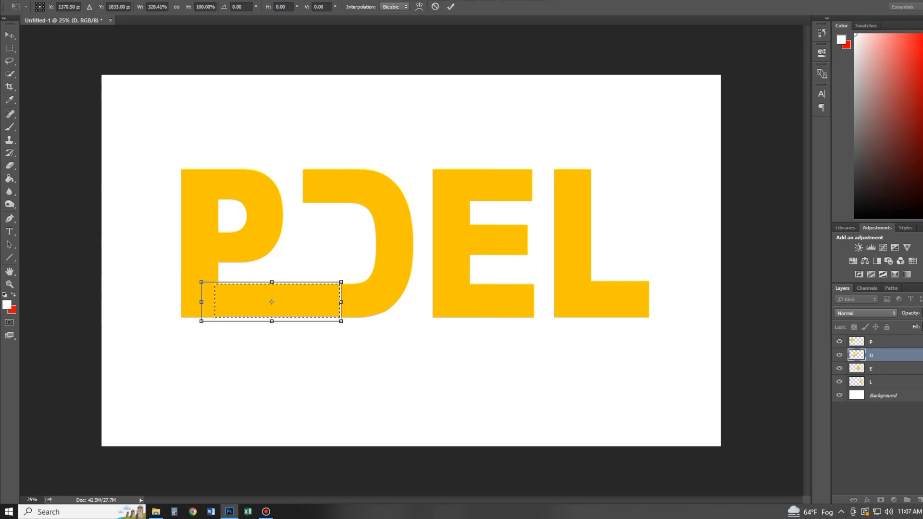
{"action": "left_click_drag", "start_coordinate": [201, 301], "coordinate": [181, 301]}
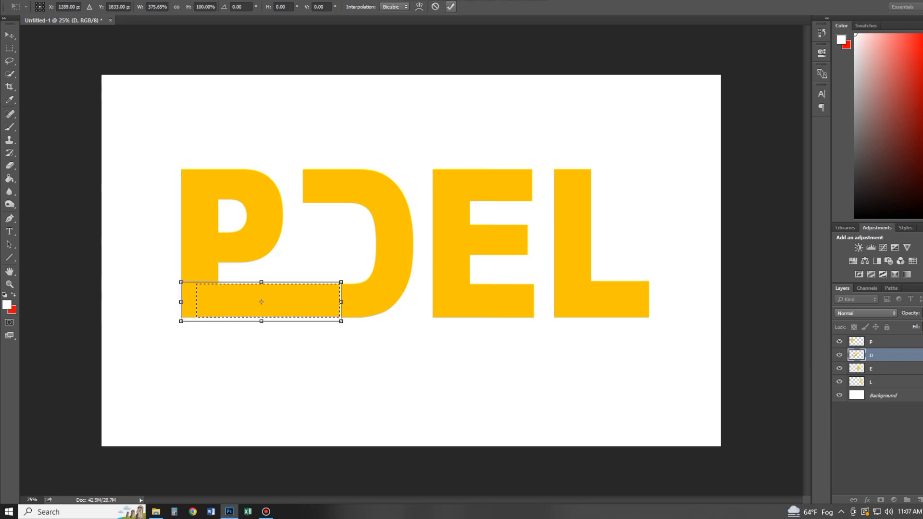
{"action": "key", "text": "Return"}
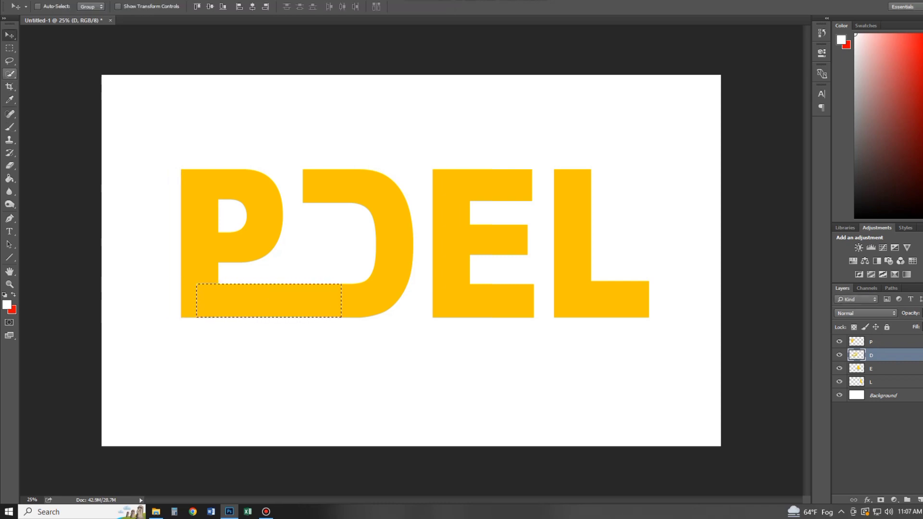
{"action": "key", "text": "m"}
{"action": "key", "text": "ctrl+d"}
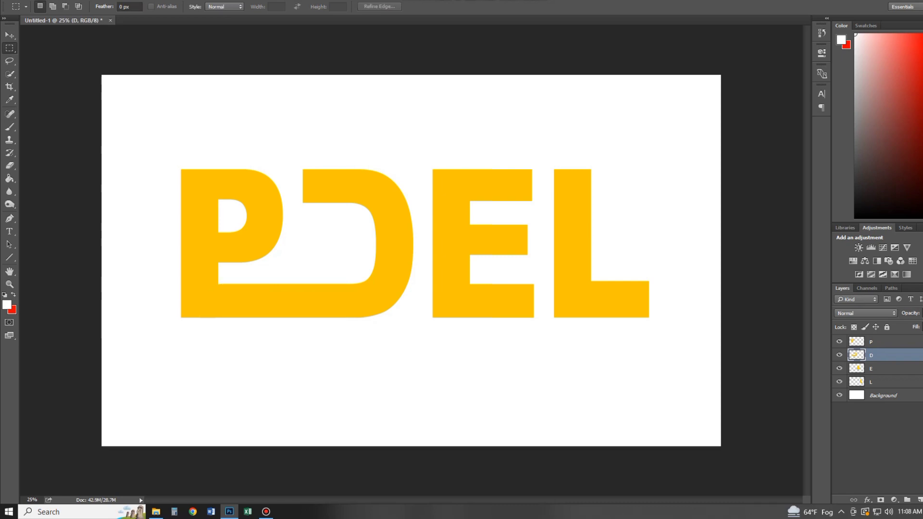
Step: Nudge the D, E and L layers right to widen the letter spacing
{"action": "key", "text": "v"}
{"action": "key", "text": "shift+Right"}
{"action": "key", "text": "shift+Right"}
{"action": "key", "text": "shift+Right"}
{"action": "key", "text": "shift+Right"}
{"action": "key", "text": "shift+Right"}
{"action": "key", "text": "shift+Right"}
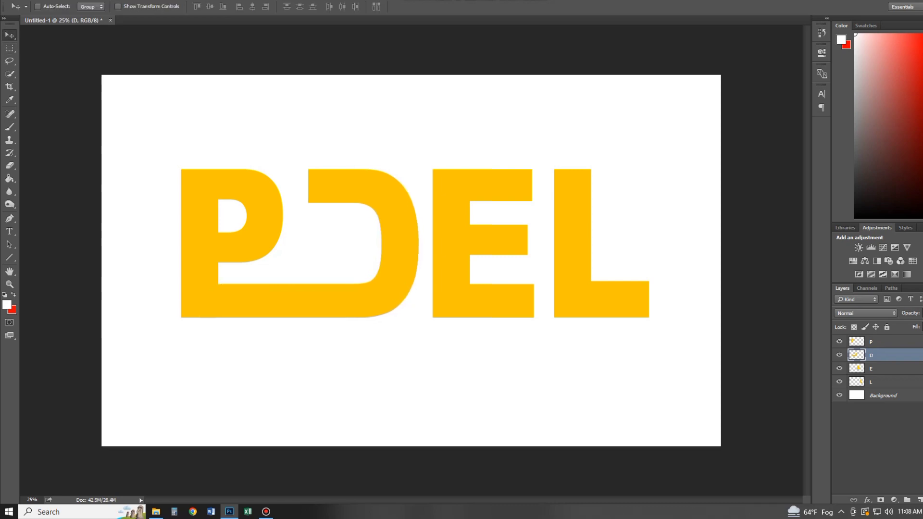
{"action": "key", "text": "shift+Right"}
{"action": "key", "text": "shift+Right"}
{"action": "key", "text": "shift+Right"}
{"action": "key", "text": "alt+bracketleft"}
{"action": "key", "text": "shift+alt+bracketleft"}
{"action": "key", "text": "shift+Right"}
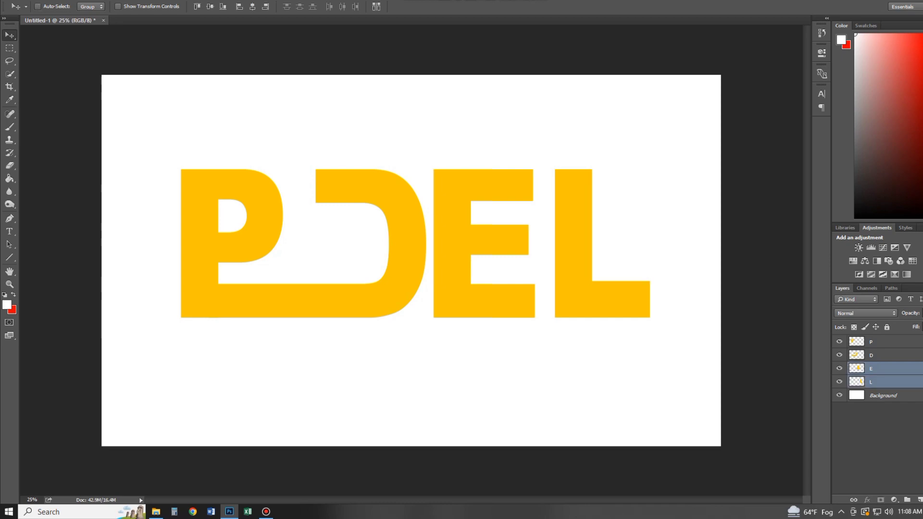
{"action": "key", "text": "shift+Right"}
{"action": "key", "text": "shift+Right"}
{"action": "key", "text": "shift+Right"}
{"action": "key", "text": "shift+Right"}
{"action": "key", "text": "shift+Right"}
{"action": "key", "text": "shift+Right"}
{"action": "key", "text": "shift+Right"}
{"action": "key", "text": "shift+Right"}
{"action": "key", "text": "shift+Right"}
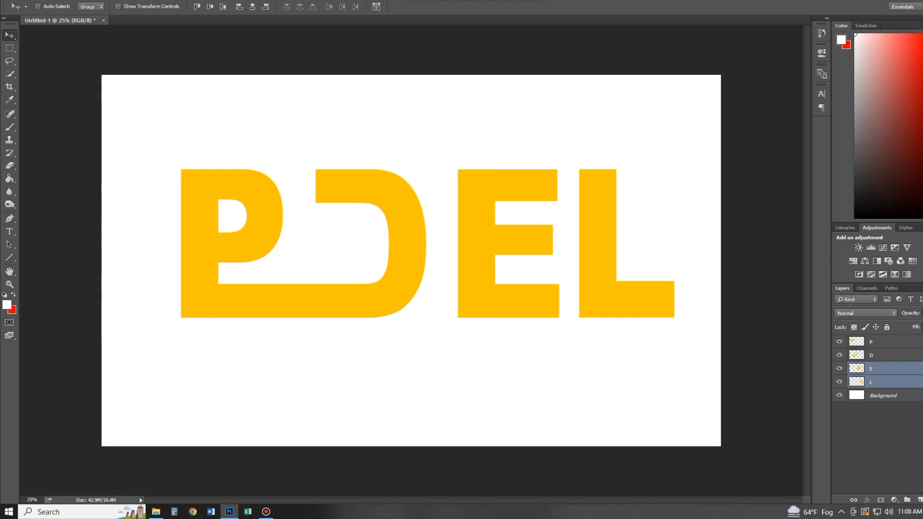
{"action": "key", "text": "alt+bracketright"}
{"action": "key", "text": "shift+Right"}
{"action": "key", "text": "shift+Right"}
{"action": "key", "text": "shift+Right"}
{"action": "key", "text": "shift+Right"}
{"action": "key", "text": "shift+Right"}
{"action": "key", "text": "shift+Right"}
{"action": "key", "text": "shift+Right"}
{"action": "key", "text": "shift+Right"}
{"action": "key", "text": "shift+Right"}
{"action": "key", "text": "shift+Right"}
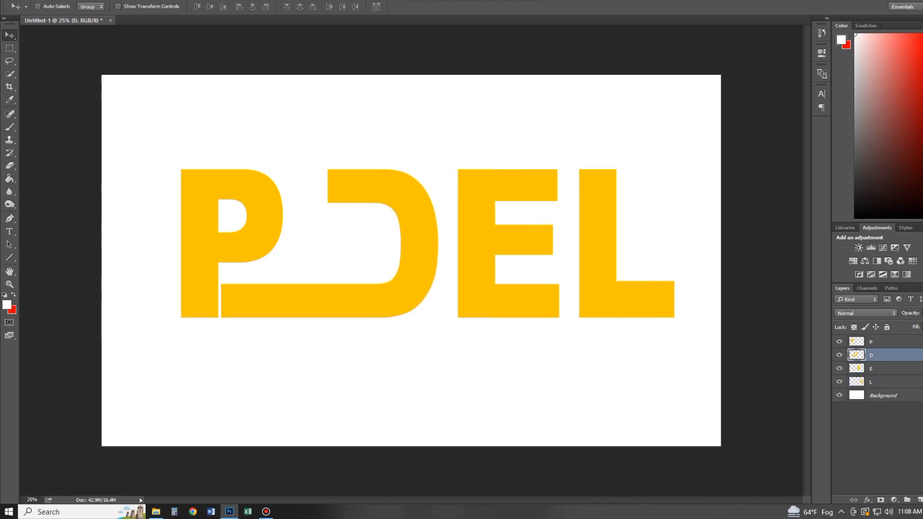
{"action": "key", "text": "shift+Left"}
{"action": "key", "text": "shift+Left"}
{"action": "key", "text": "shift+Left"}
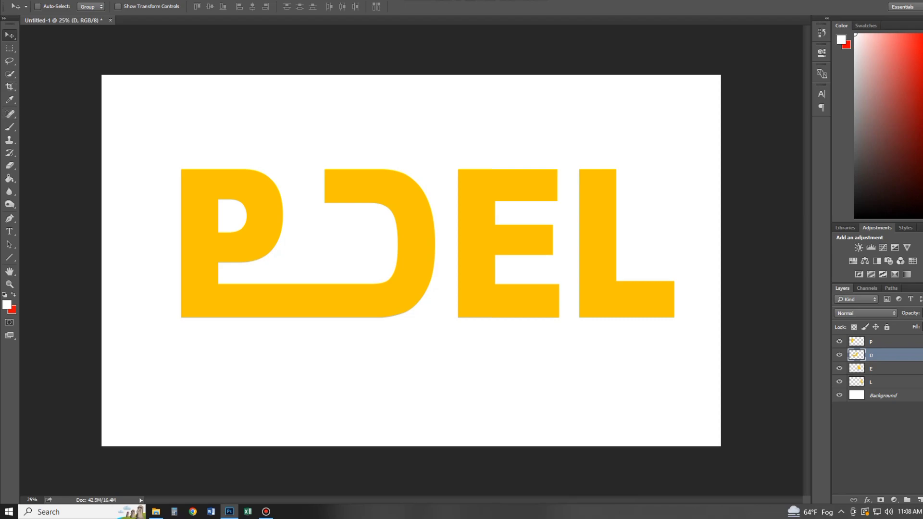
{"action": "right_click", "coordinate": [9, 61]}
{"action": "left_click", "coordinate": [48, 70]}
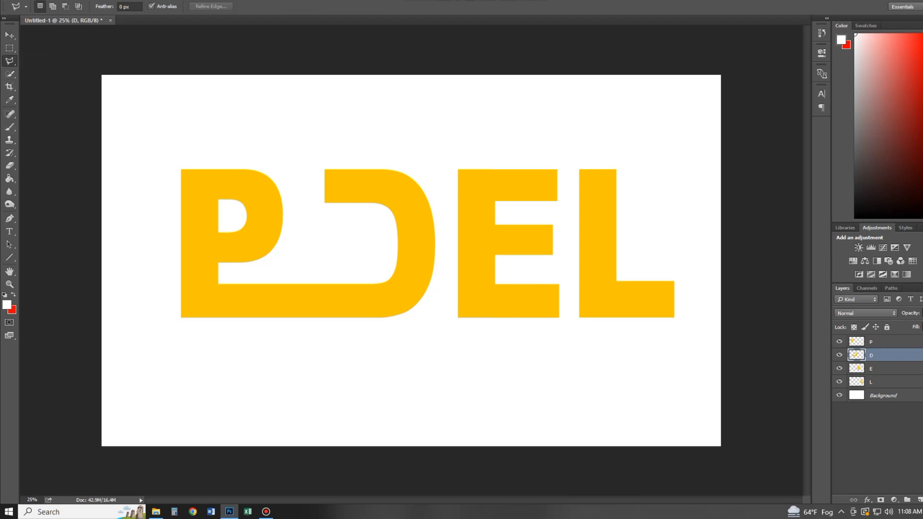
{"action": "scroll", "coordinate": [322, 168], "scroll_direction": "up", "scroll_amount": 1}
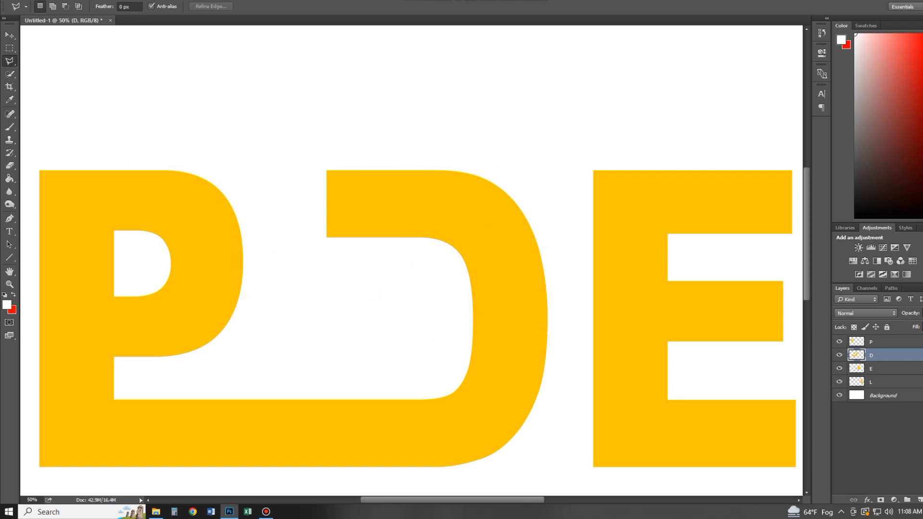
{"action": "left_click", "coordinate": [333, 243]}
{"action": "left_click", "coordinate": [444, 157]}
{"action": "left_click", "coordinate": [279, 154]}
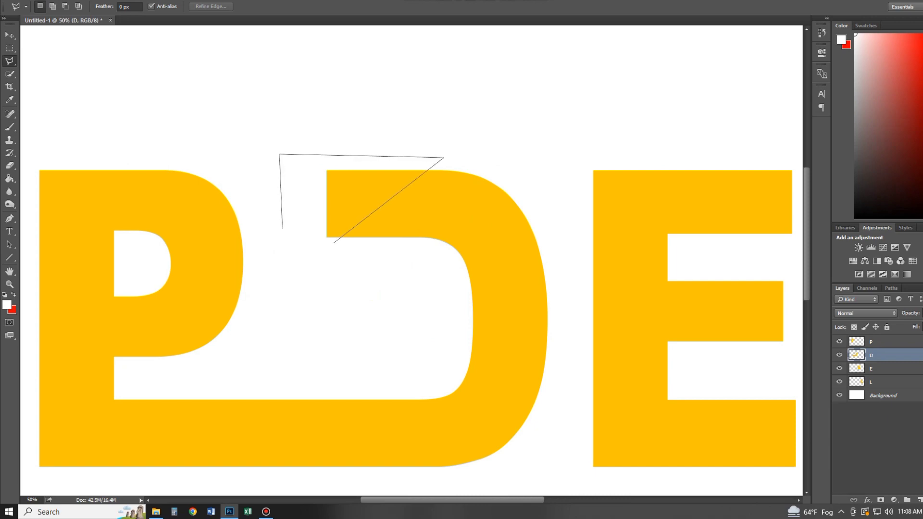
{"action": "left_click", "coordinate": [305, 254]}
{"action": "left_click", "coordinate": [333, 243]}
{"action": "key", "text": "Delete"}
{"action": "key", "text": "ctrl+d"}
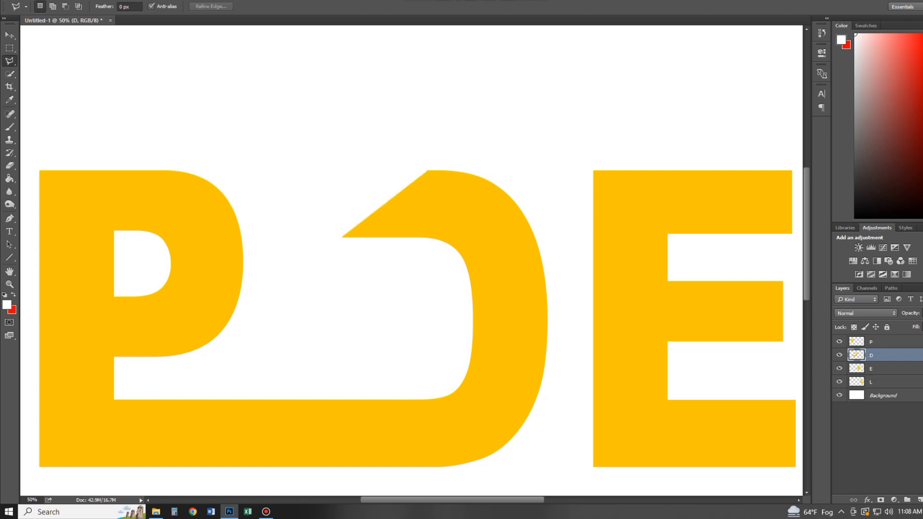
{"action": "key", "text": "ctrl+alt+z"}
{"action": "key", "text": "ctrl+alt+z"}
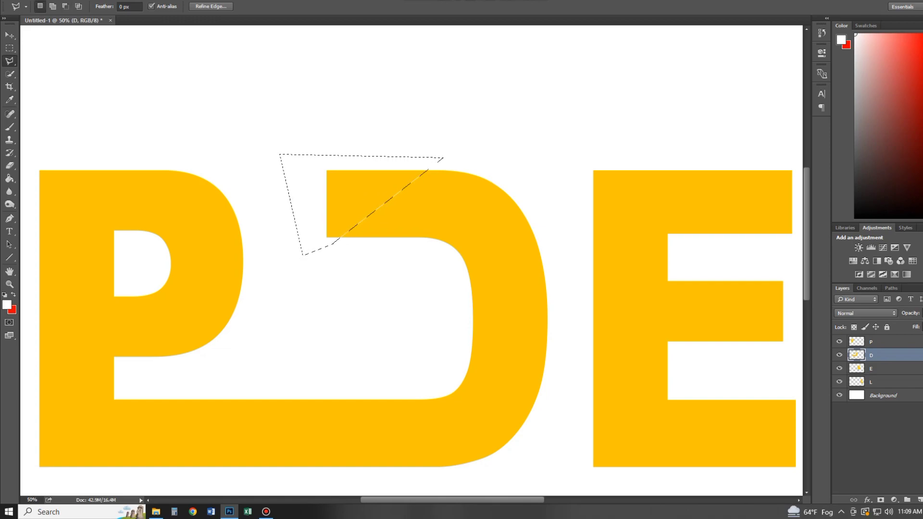
{"action": "left_click", "coordinate": [375, 242]}
{"action": "key", "text": "Escape"}
{"action": "key", "text": "m"}
{"action": "key", "text": "ctrl+d"}
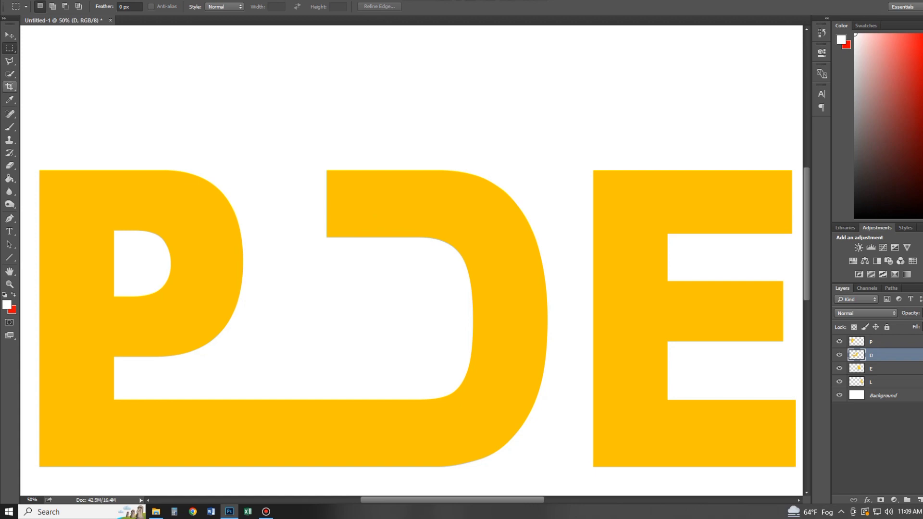
Step: Delete a Polygonal Lasso triangle from the D's top-left corner, slanting its top arm
{"action": "key", "text": "l"}
{"action": "left_click", "coordinate": [317, 165]}
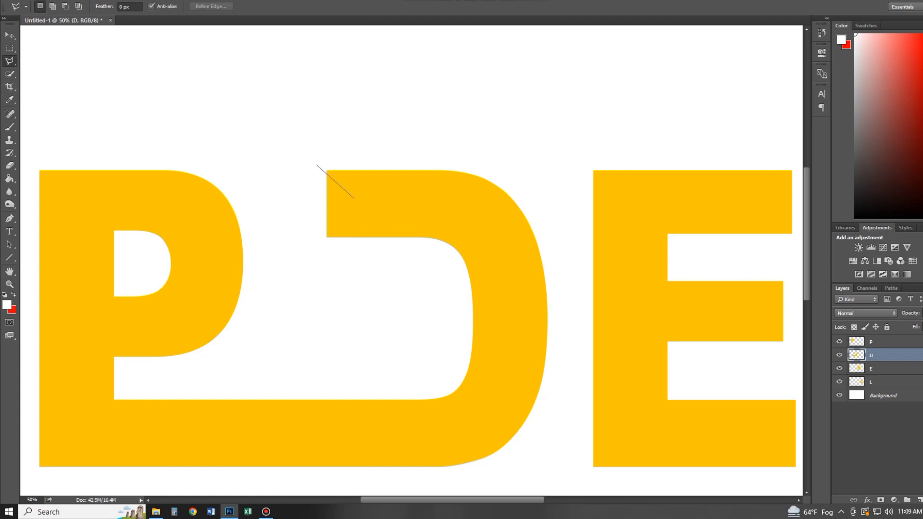
{"action": "left_click", "coordinate": [408, 240]}
{"action": "left_click", "coordinate": [311, 251]}
{"action": "left_click", "coordinate": [317, 164]}
{"action": "key", "text": "Delete"}
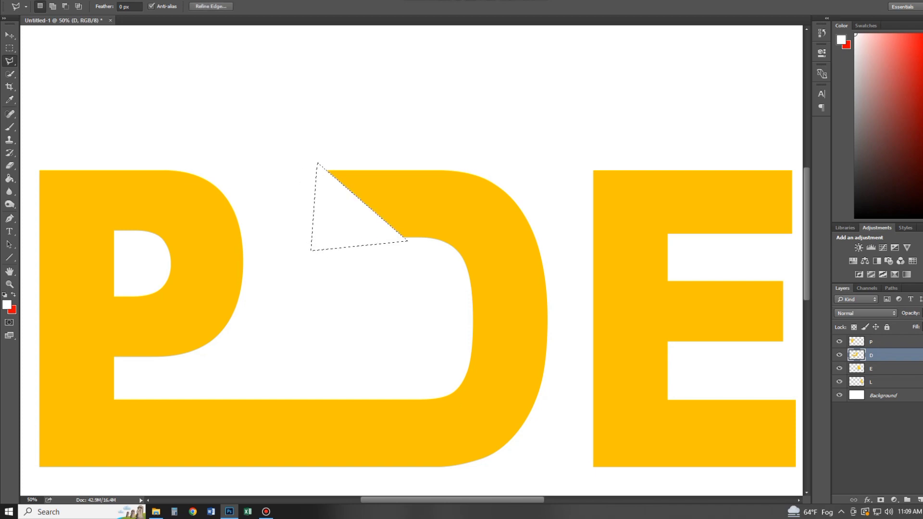
{"action": "left_click", "coordinate": [354, 264]}
{"action": "key", "text": "Escape"}
{"action": "key", "text": "m"}
{"action": "key", "text": "ctrl+d"}
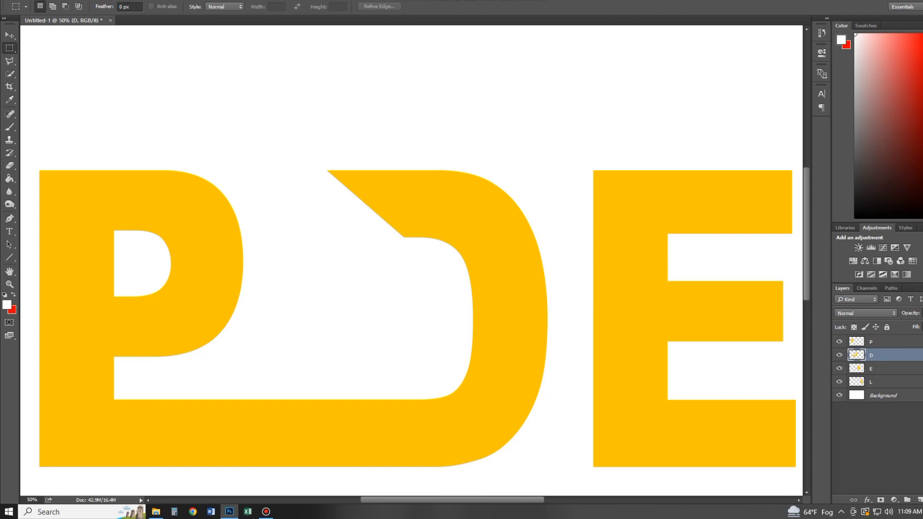
{"action": "key", "text": "alt+bracketright"}
Step: Delete a thin vertical strip along the inside of the P's stem
{"action": "scroll", "coordinate": [47, 328], "scroll_direction": "up", "scroll_amount": 1}
{"action": "scroll", "coordinate": [46, 327], "scroll_direction": "up", "scroll_amount": 1}
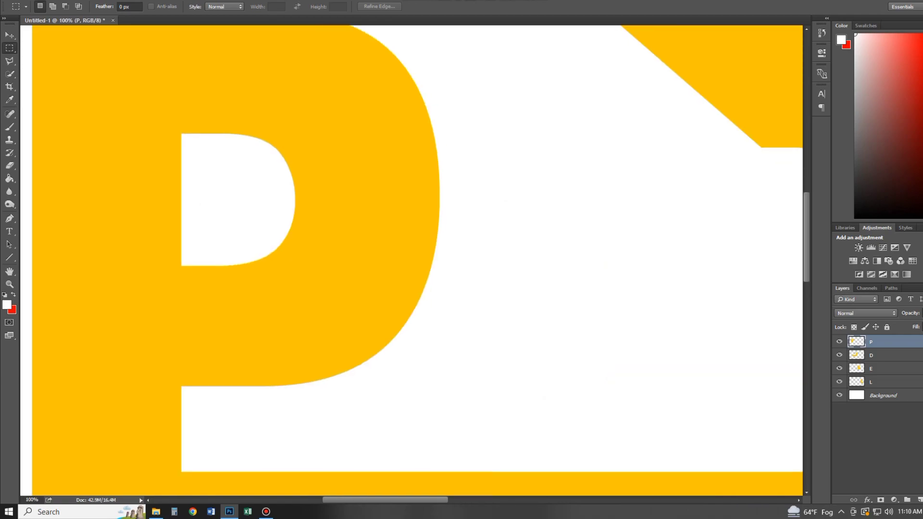
{"action": "scroll", "coordinate": [155, 276], "scroll_direction": "up", "scroll_amount": 2}
{"action": "scroll", "coordinate": [155, 276], "scroll_direction": "down", "scroll_amount": 2}
{"action": "scroll", "coordinate": [156, 276], "scroll_direction": "down", "scroll_amount": 2}
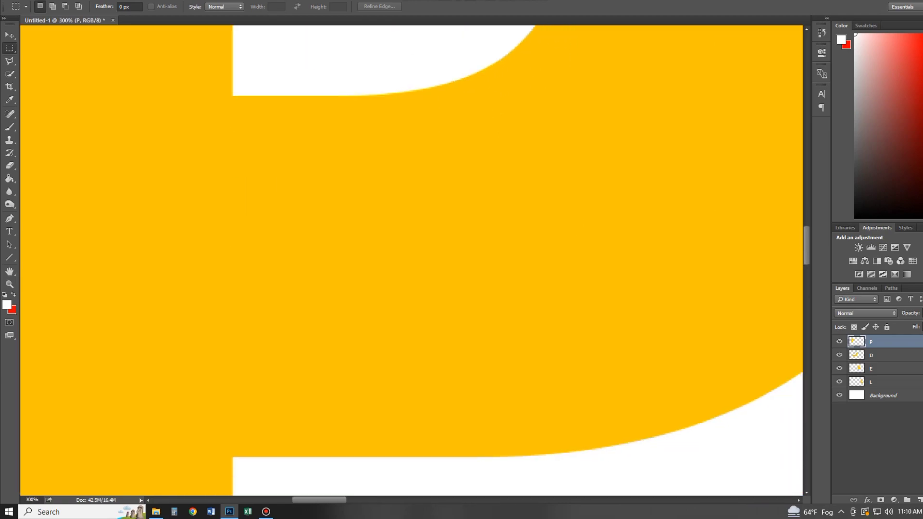
{"action": "left_click_drag", "start_coordinate": [232, 91], "coordinate": [275, 469]}
{"action": "key", "text": "Delete"}
{"action": "key", "text": "ctrl+minus"}
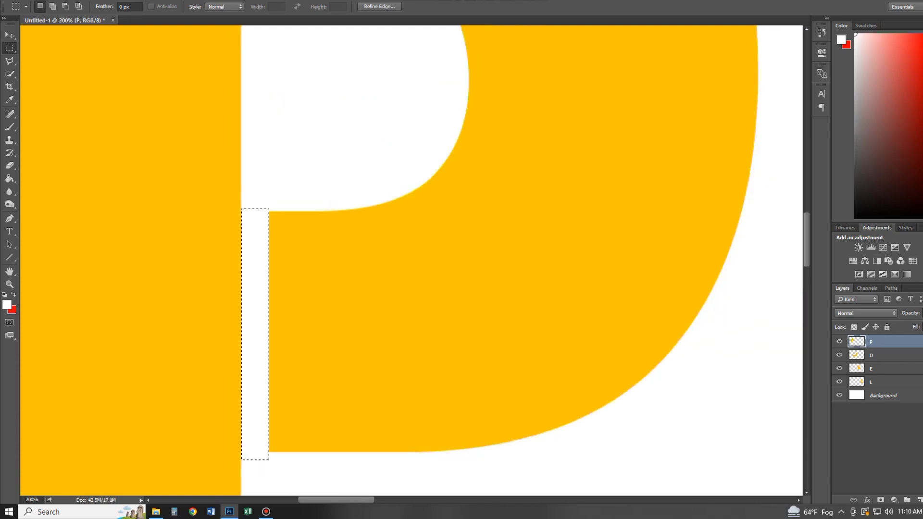
{"action": "key", "text": "ctrl+d"}
Step: Begin a Polygonal Lasso selection inside the P, then cancel it and zoom out
{"action": "left_click", "coordinate": [9, 60]}
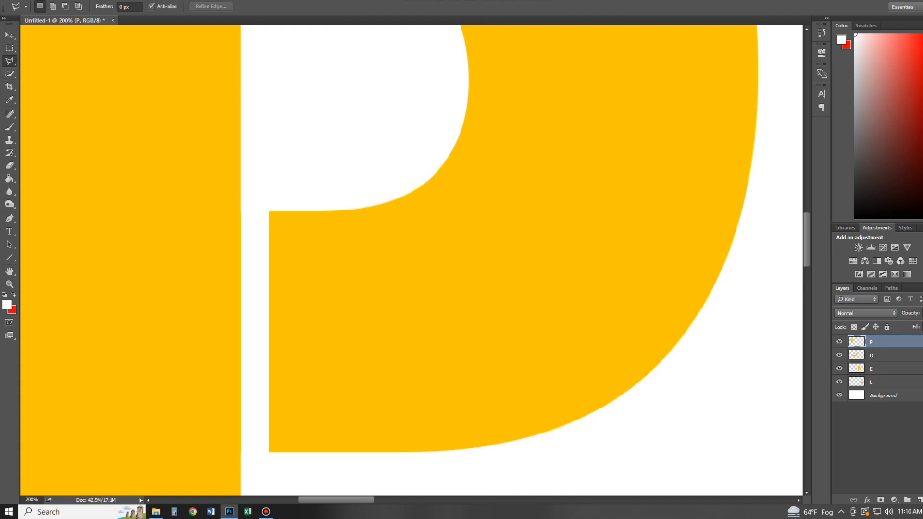
{"action": "left_click", "coordinate": [260, 460]}
{"action": "key", "text": "Escape"}
{"action": "key", "text": "ctrl+minus"}
{"action": "key", "text": "ctrl+minus"}
{"action": "key", "text": "ctrl+minus"}
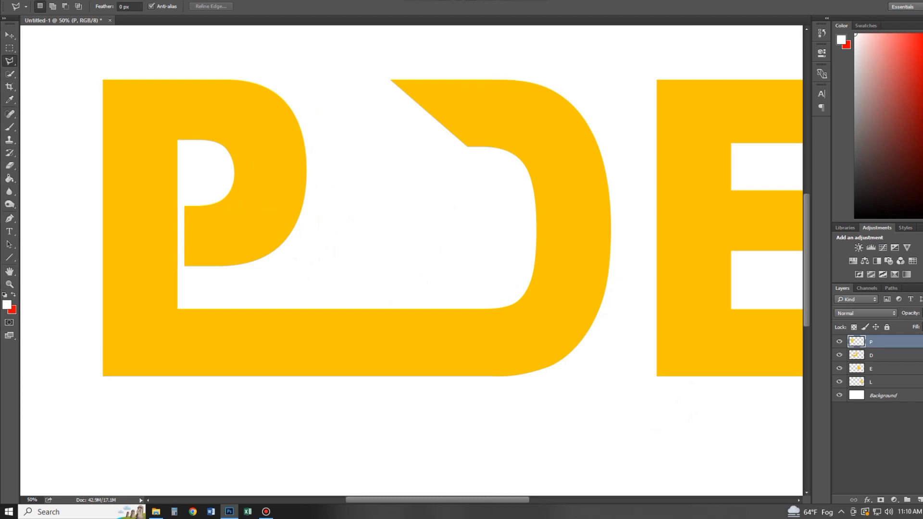
Step: Draw a 24 × 882 px vertical rectangle between the P and D and fill it sky blue
{"action": "right_click", "coordinate": [10, 257]}
{"action": "left_click", "coordinate": [45, 255]}
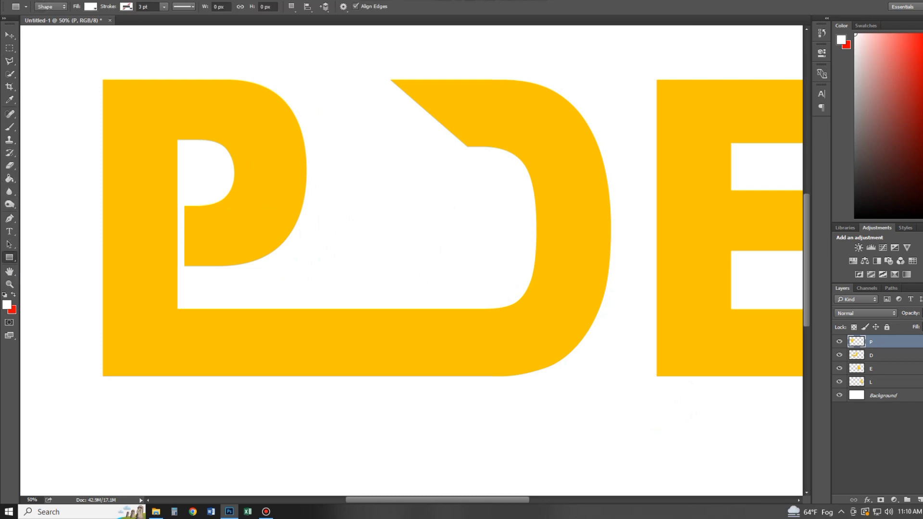
{"action": "left_click_drag", "start_coordinate": [354, 82], "coordinate": [359, 300]}
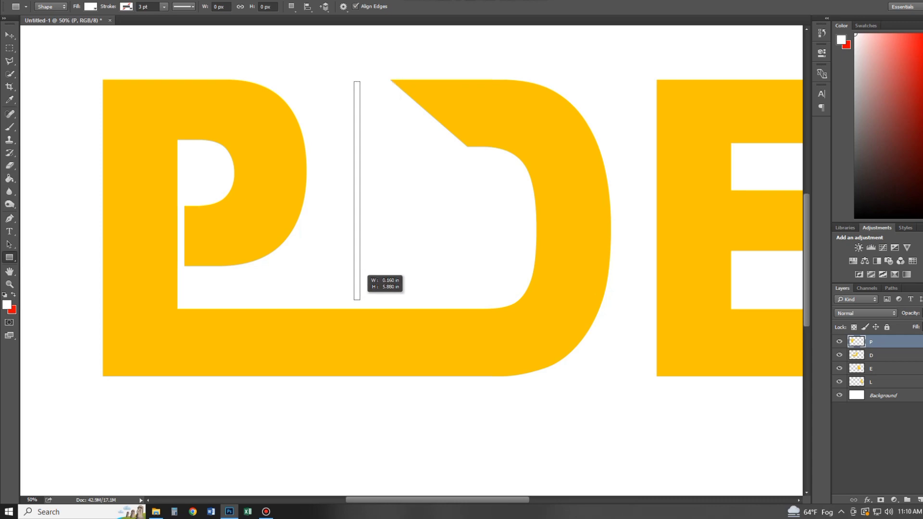
{"action": "left_click_drag", "start_coordinate": [359, 299], "coordinate": [360, 300]}
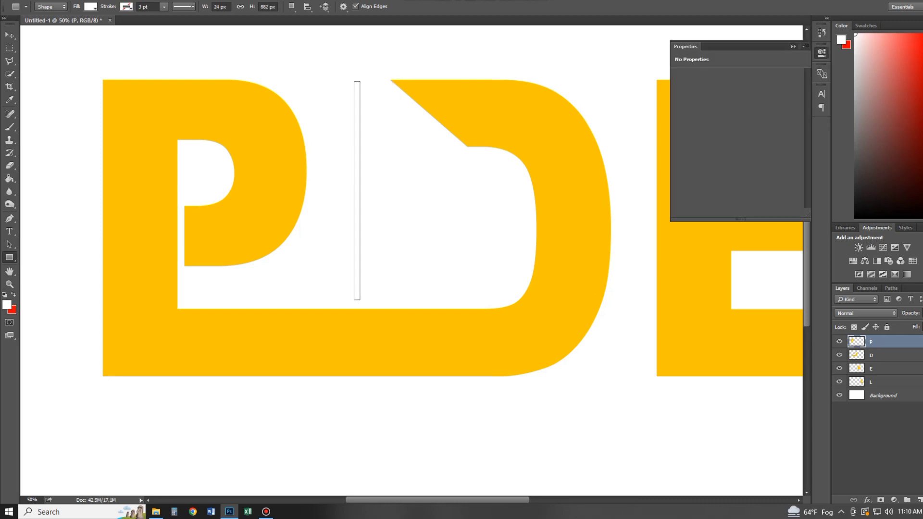
{"action": "left_click", "coordinate": [680, 107]}
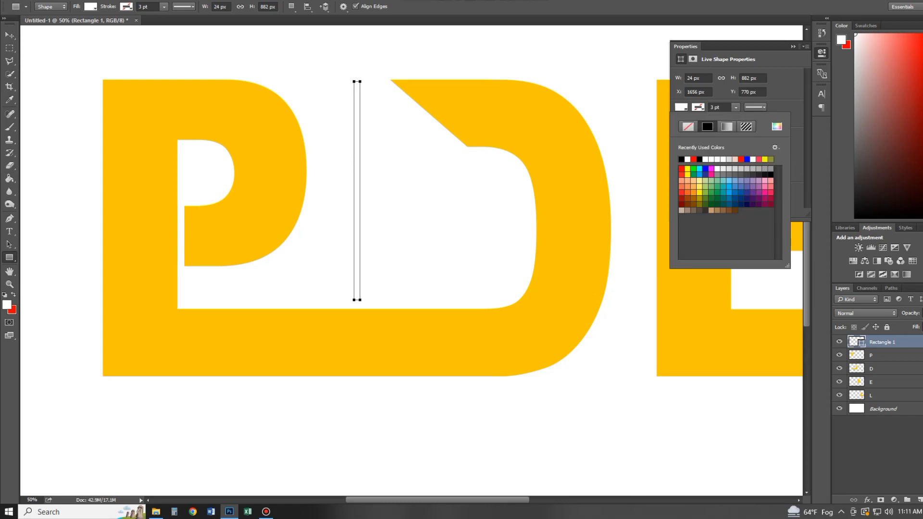
{"action": "left_click", "coordinate": [759, 159]}
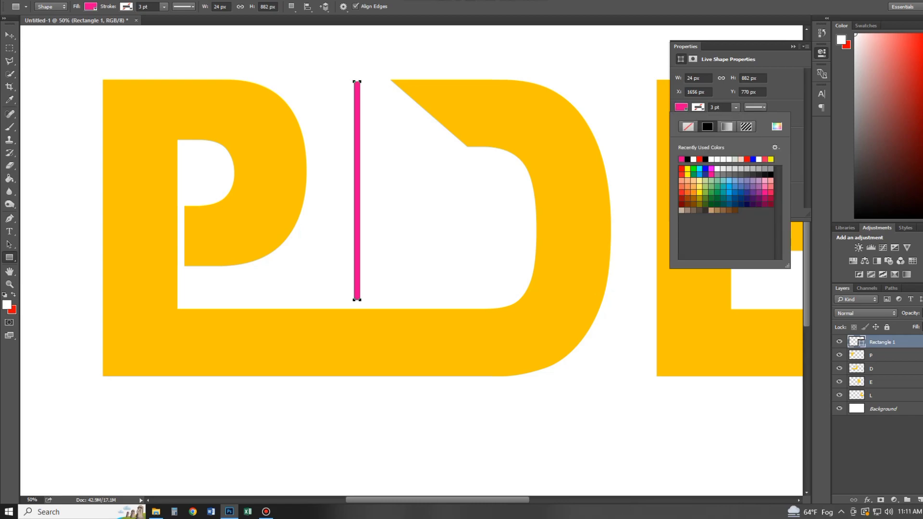
{"action": "left_click", "coordinate": [693, 169]}
{"action": "left_click", "coordinate": [699, 174]}
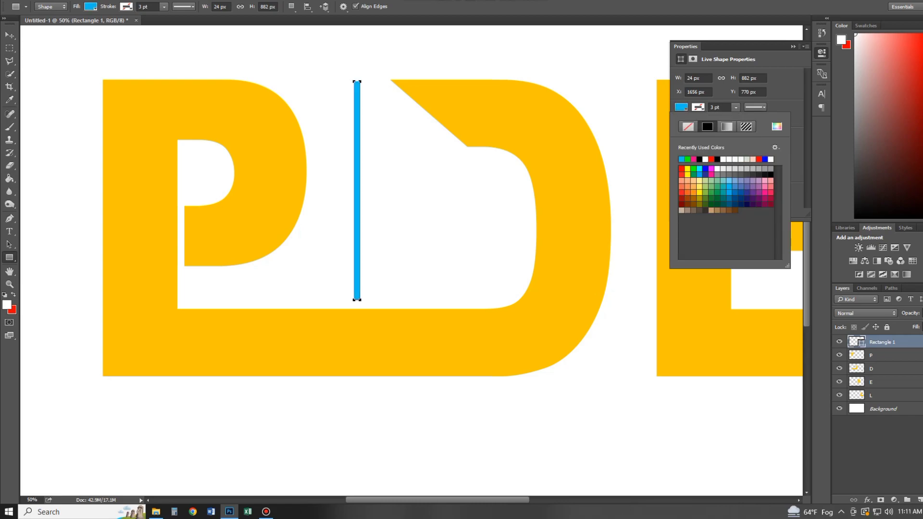
{"action": "key", "text": "v"}
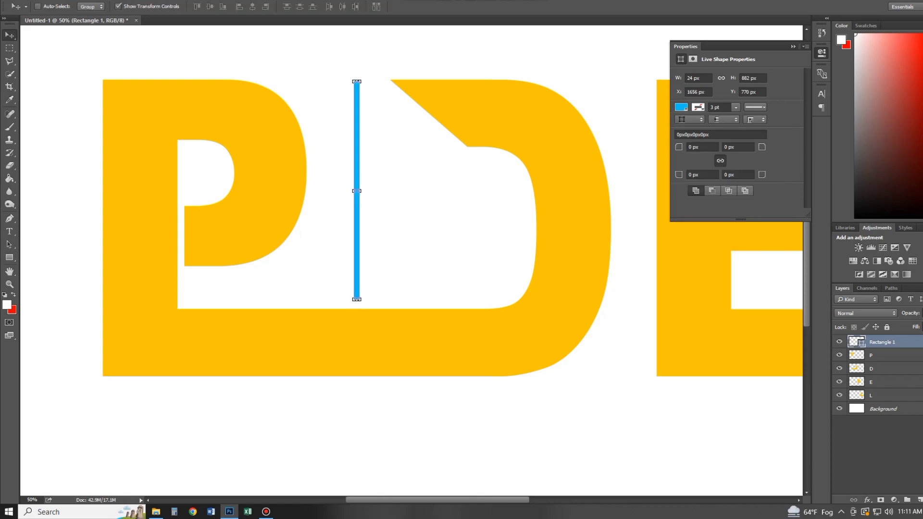
Step: Rotate the blue bar about -14.5°, align its top with the letters' top edge, and lengthen it downward
{"action": "key", "text": "ctrl+t"}
{"action": "left_click_drag", "start_coordinate": [358, 313], "coordinate": [401, 288]}
{"action": "left_click_drag", "start_coordinate": [382, 234], "coordinate": [428, 228]}
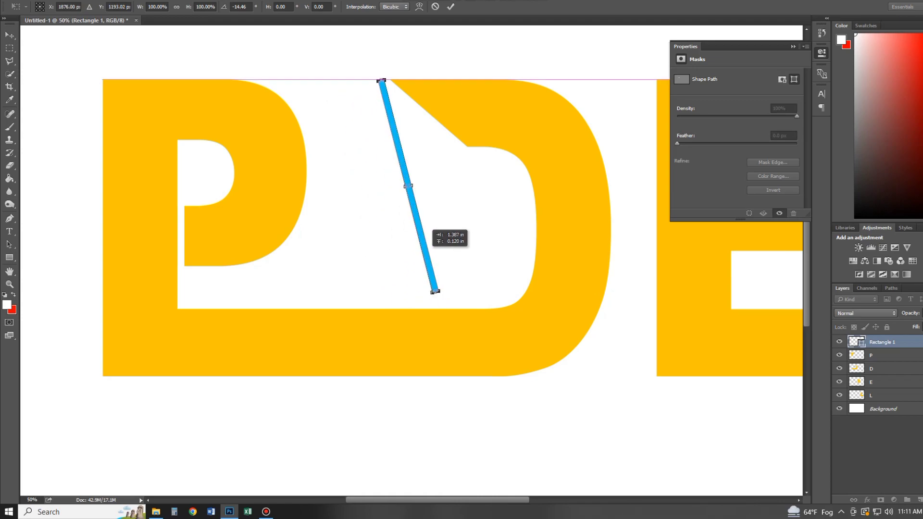
{"action": "scroll", "coordinate": [449, 295], "scroll_direction": "up", "scroll_amount": 1}
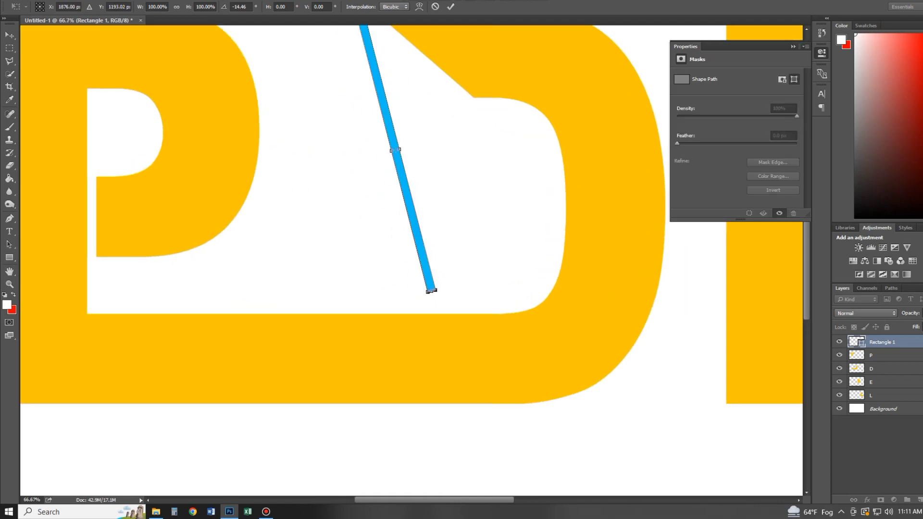
{"action": "left_click_drag", "start_coordinate": [431, 290], "coordinate": [436, 306]}
{"action": "key", "text": "Return"}
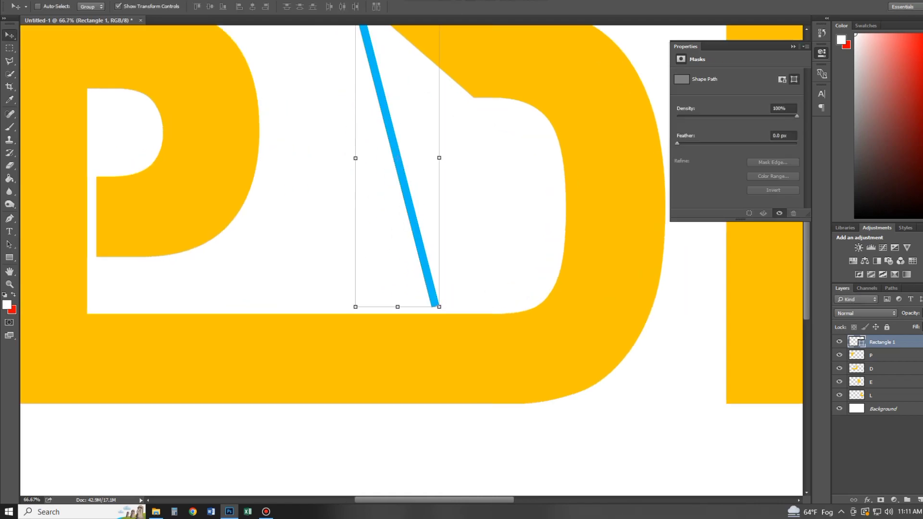
Step: Stretch the slanted bar's top up slightly and fine-tune its horizontal position
{"action": "scroll", "coordinate": [406, 106], "scroll_direction": "down", "scroll_amount": 1}
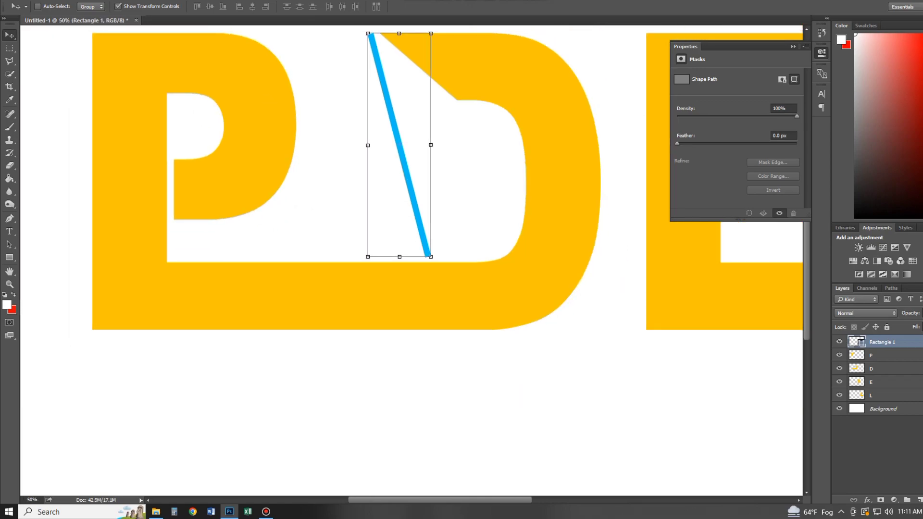
{"action": "left_click_drag", "start_coordinate": [367, 34], "coordinate": [368, 27]}
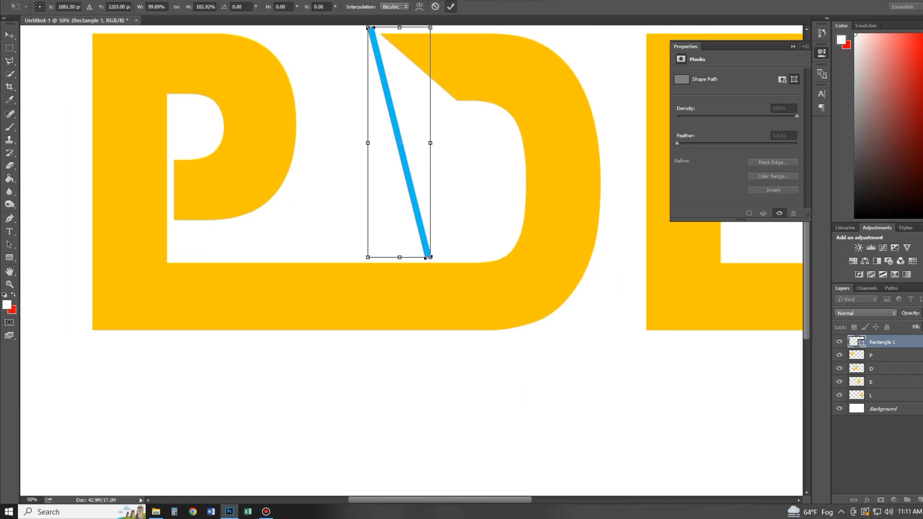
{"action": "key", "text": "Return"}
{"action": "left_click_drag", "start_coordinate": [399, 146], "coordinate": [392, 148]}
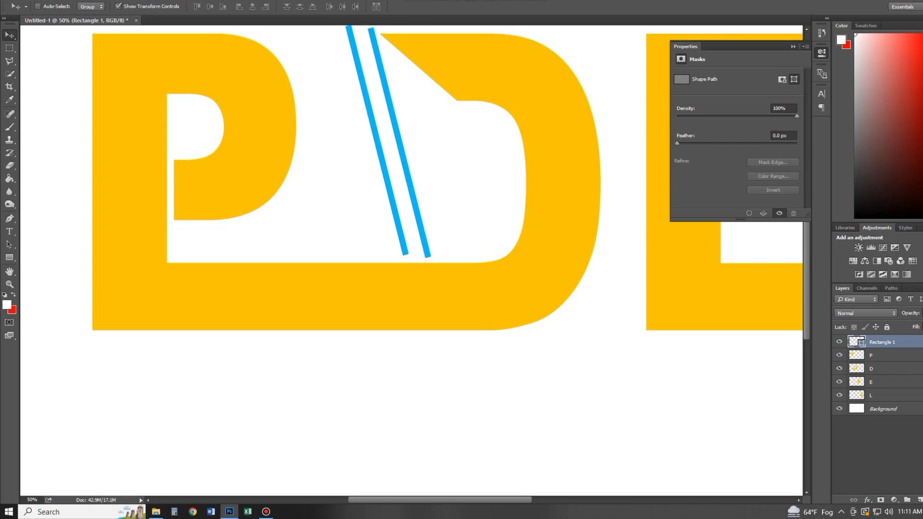
{"action": "mouse_move", "coordinate": [390, 144]}
{"action": "left_mouse_down"}
{"action": "mouse_move", "coordinate": [408, 143]}
{"action": "mouse_move", "coordinate": [399, 143]}
{"action": "left_mouse_up"}
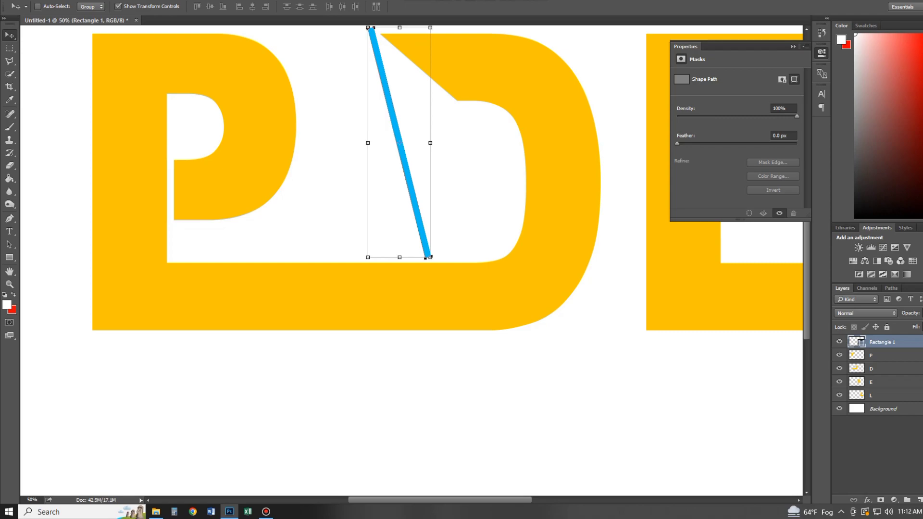
{"action": "left_click", "coordinate": [409, 181], "text": "ctrl+shift"}
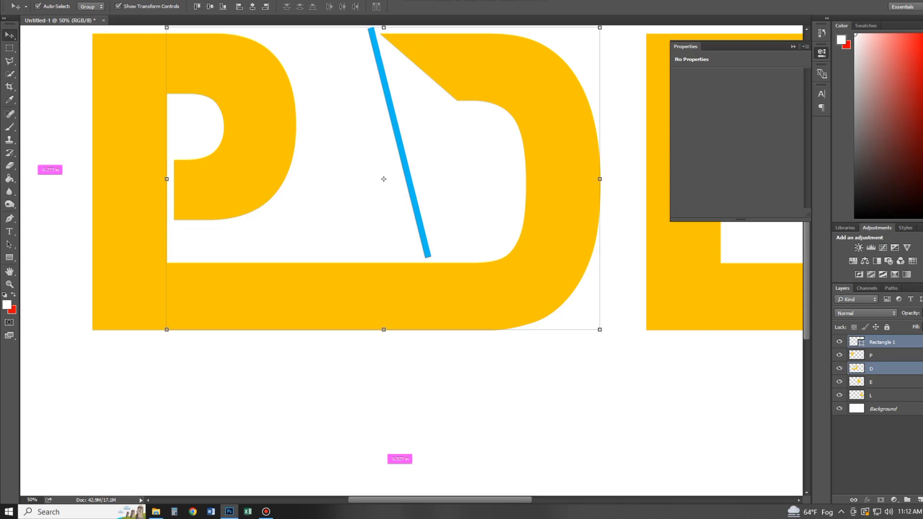
Step: Reselect the Rectangle 1 layer, undo a stray empty layer, and duplicate it as Rectangle 1 copy
{"action": "left_click", "coordinate": [400, 144], "text": "ctrl"}
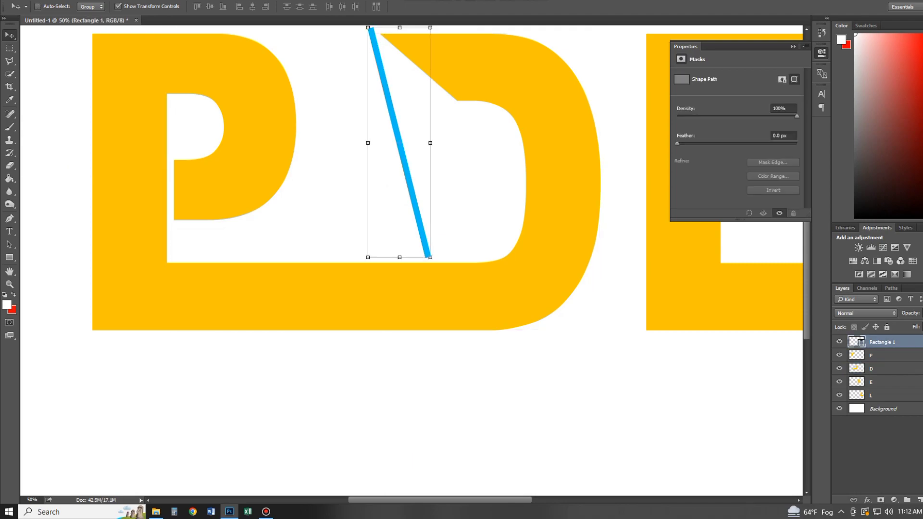
{"action": "left_click", "coordinate": [408, 207], "text": "ctrl+shift"}
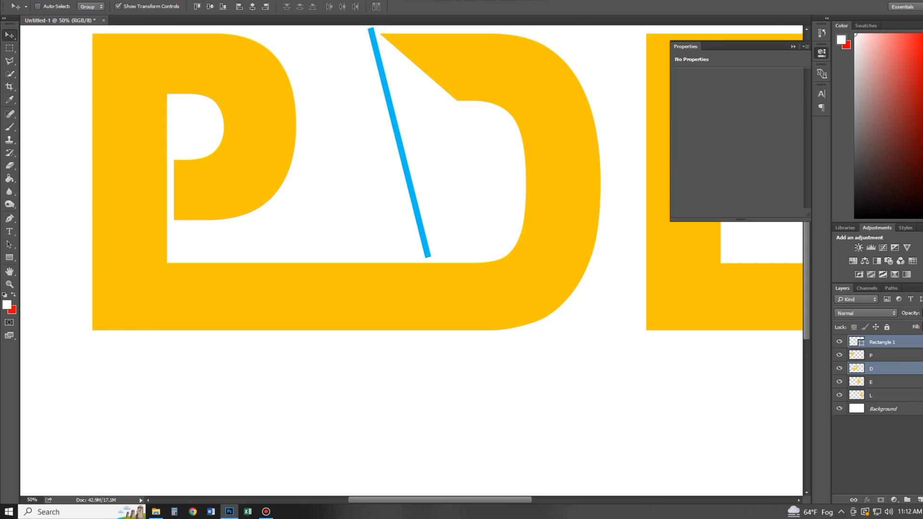
{"action": "left_click", "coordinate": [400, 144], "text": "ctrl"}
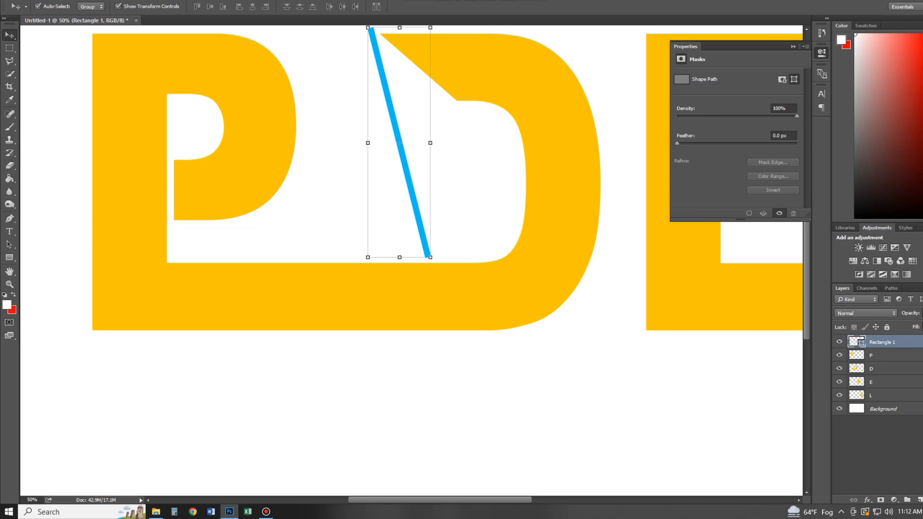
{"action": "left_click", "coordinate": [919, 499]}
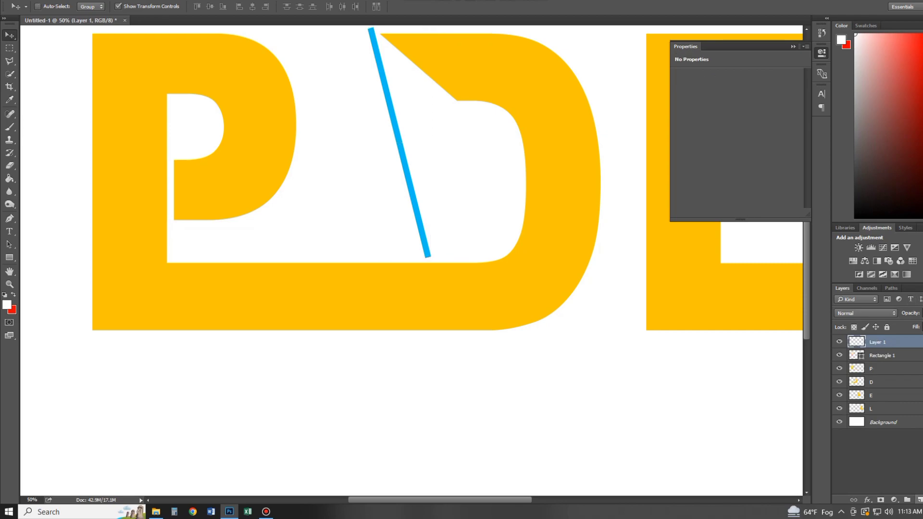
{"action": "key", "text": "ctrl+z"}
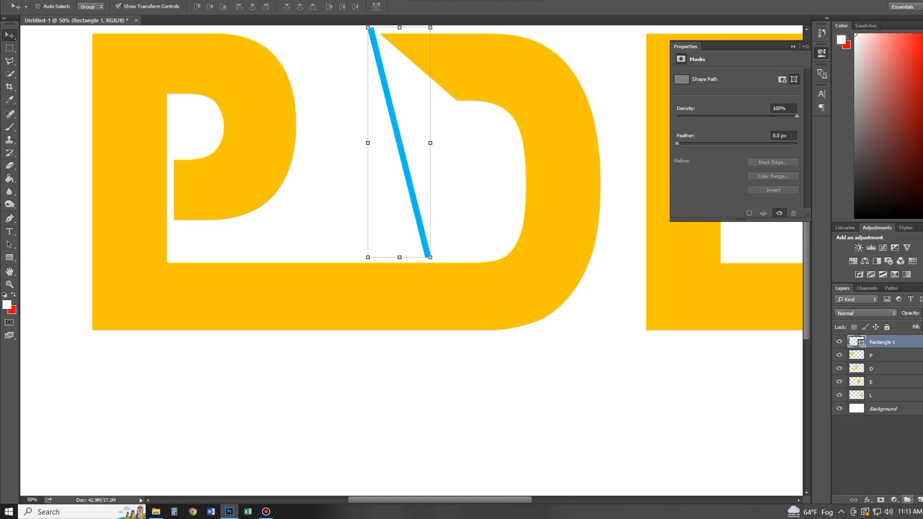
{"action": "right_click", "coordinate": [903, 341]}
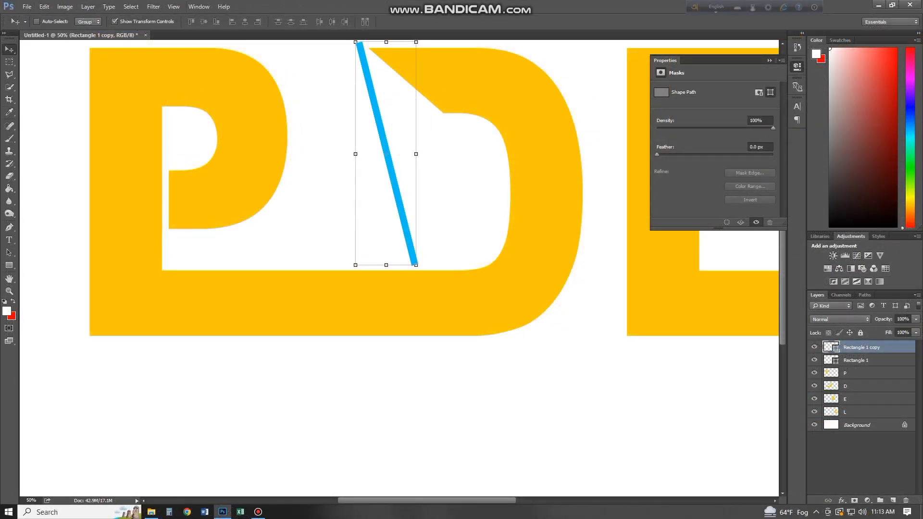
Step: Shift the stripe copy left beside the original and make a third copy offset further left
{"action": "key", "text": "shift+Left"}
{"action": "key", "text": "shift+Left"}
{"action": "key", "text": "shift+Left"}
{"action": "key", "text": "shift+Left"}
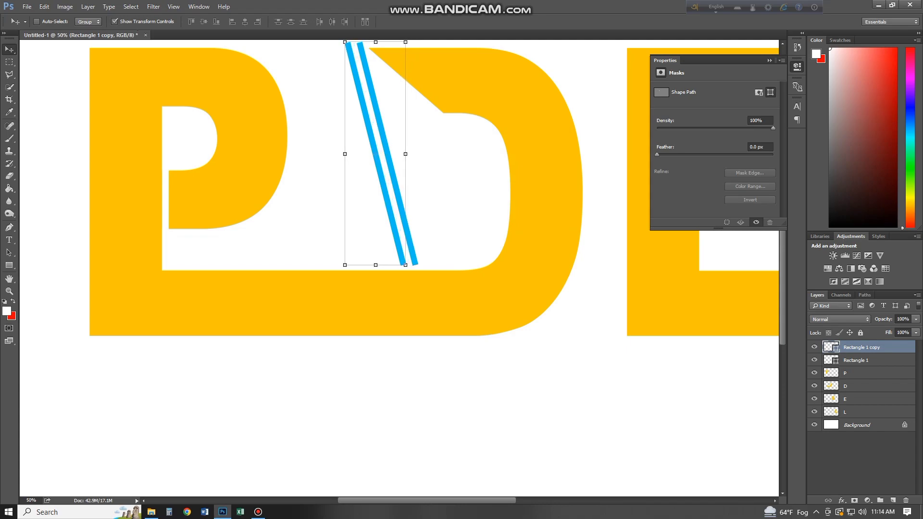
{"action": "key", "text": "Down"}
{"action": "key", "text": "Down"}
{"action": "key", "text": "Down"}
{"action": "right_click", "coordinate": [868, 347]}
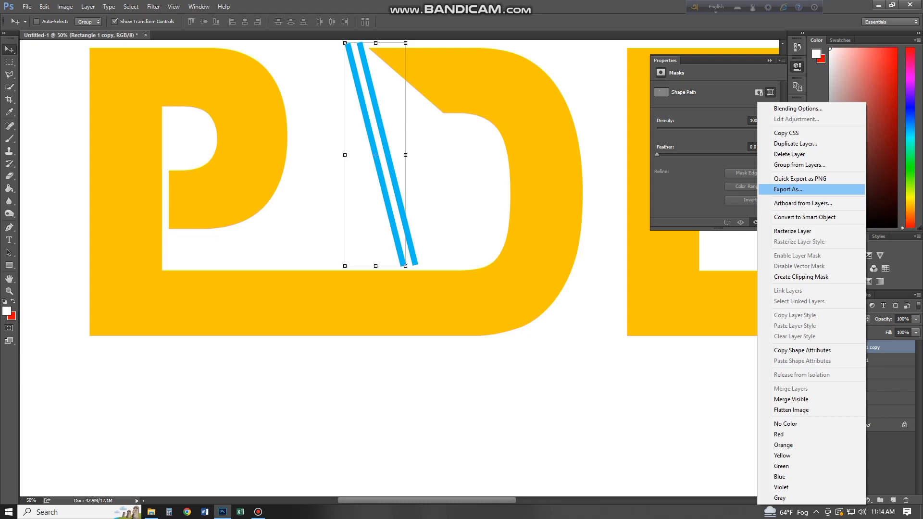
{"action": "left_click", "coordinate": [795, 143]}
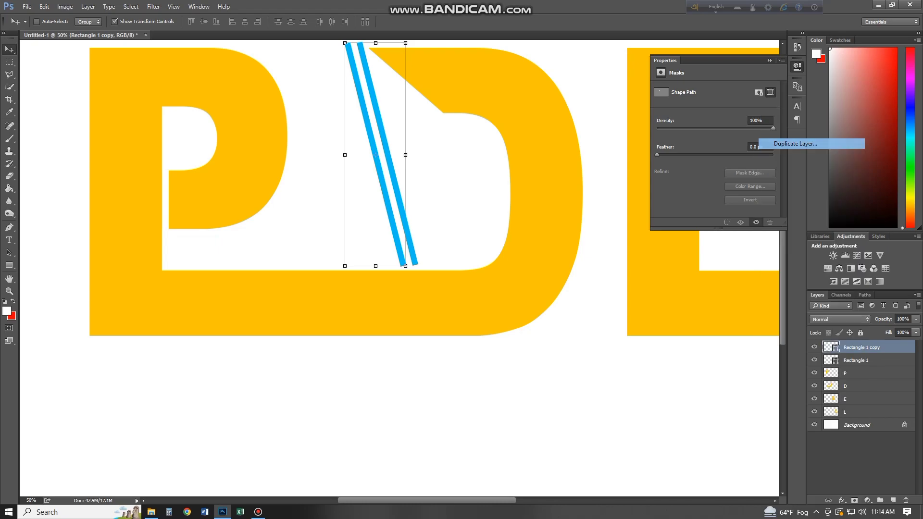
{"action": "key", "text": "Return"}
{"action": "key", "text": "Left"}
{"action": "key", "text": "Left"}
{"action": "key", "text": "Left"}
{"action": "key", "text": "Left"}
{"action": "key", "text": "Left"}
{"action": "key", "text": "Left"}
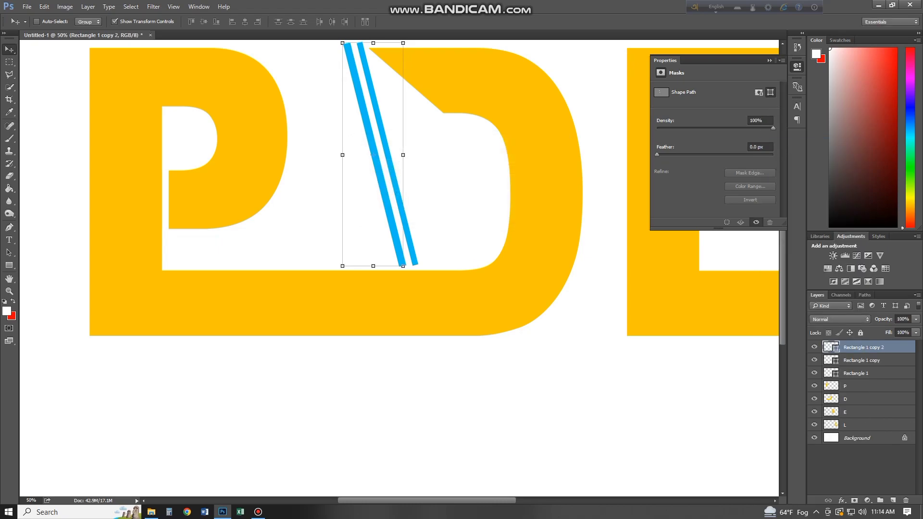
{"action": "key", "text": "shift+Left"}
{"action": "key", "text": "shift+Left"}
{"action": "key", "text": "shift+Left"}
{"action": "key", "text": "shift+Left"}
{"action": "key", "text": "shift+Left"}
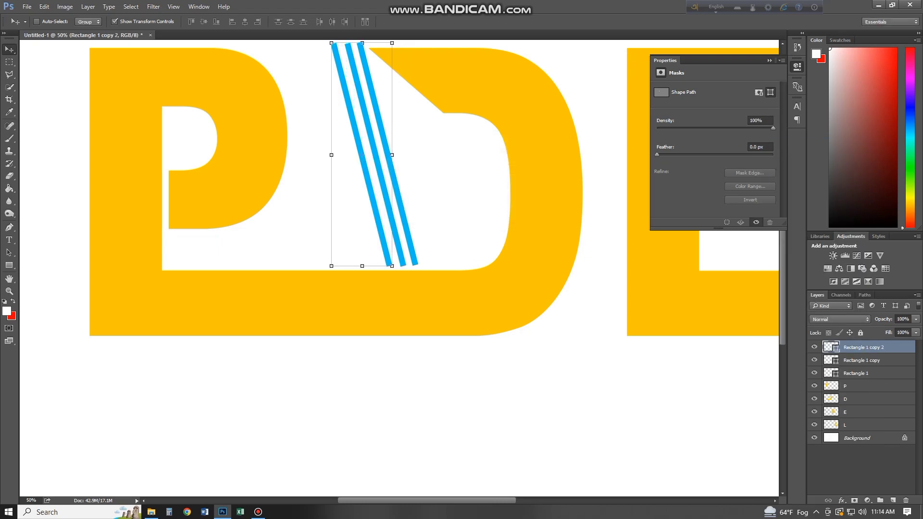
Step: Add a fourth stripe copy to the left, then group all four stripe layers into Group 1
{"action": "right_click", "coordinate": [865, 347]}
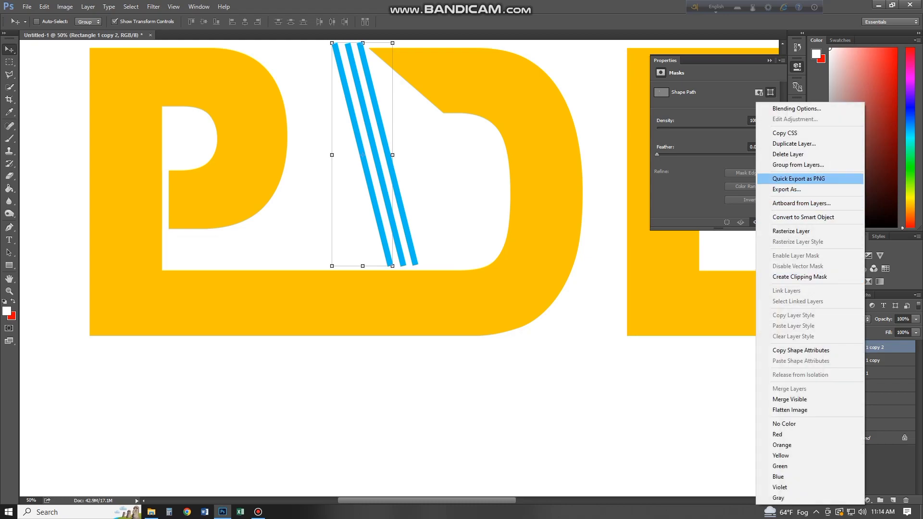
{"action": "left_click", "coordinate": [793, 143]}
{"action": "left_click", "coordinate": [541, 161]}
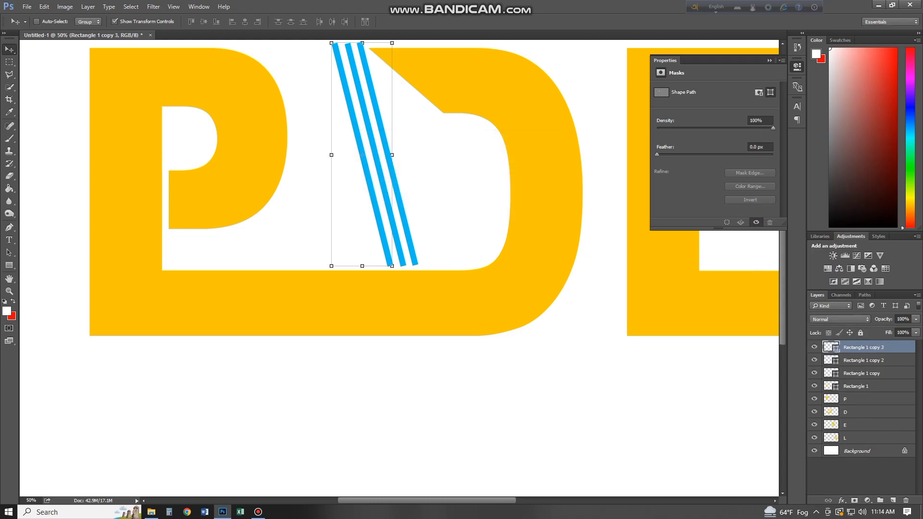
{"action": "key", "text": "shift+Left"}
{"action": "key", "text": "shift+Left"}
{"action": "key", "text": "shift+Left"}
{"action": "key", "text": "shift+Left"}
{"action": "key", "text": "shift+Left"}
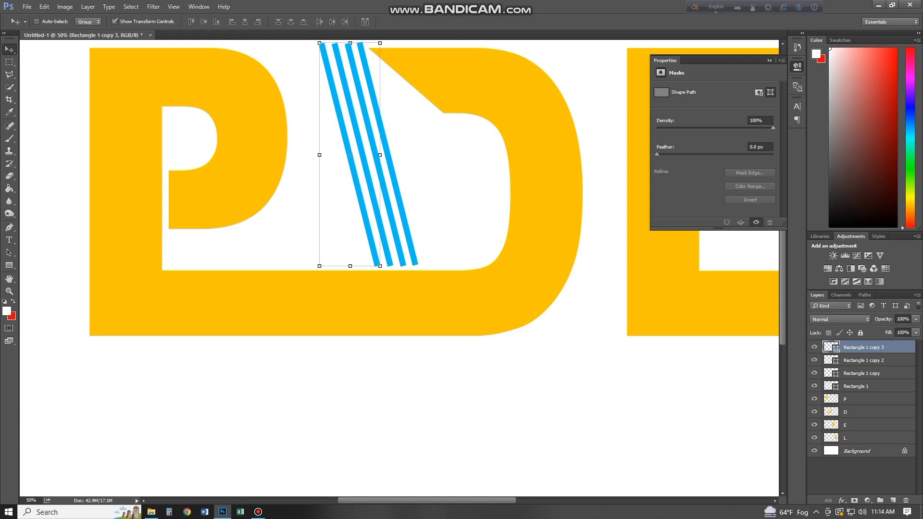
{"action": "key", "text": "Down"}
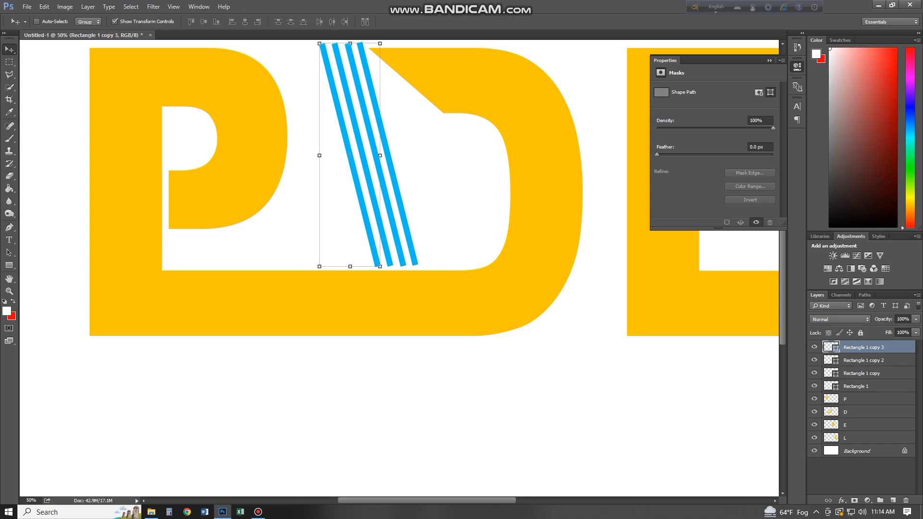
{"action": "key", "text": "Down"}
{"action": "key", "text": "alt+shift+bracketleft"}
{"action": "key", "text": "alt+shift+bracketleft"}
{"action": "key", "text": "alt+shift+bracketleft"}
{"action": "key", "text": "ctrl+g"}
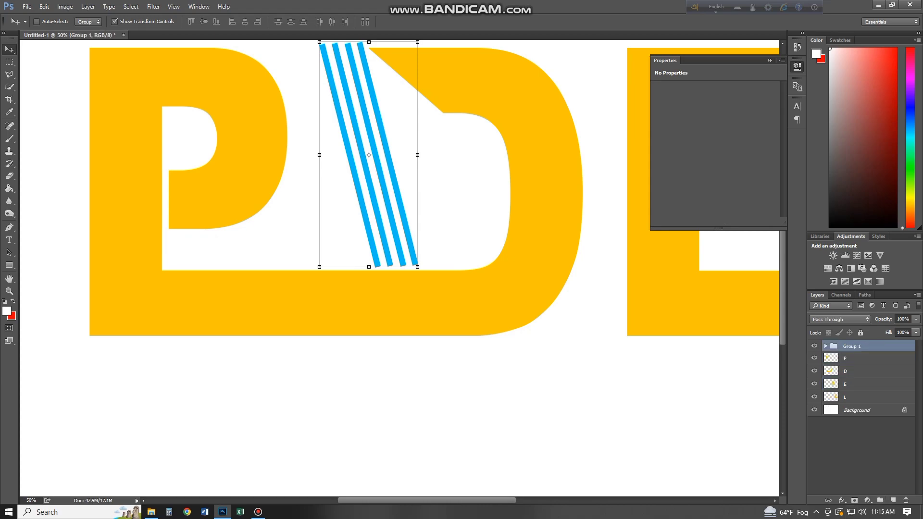
{"action": "key", "text": "m"}
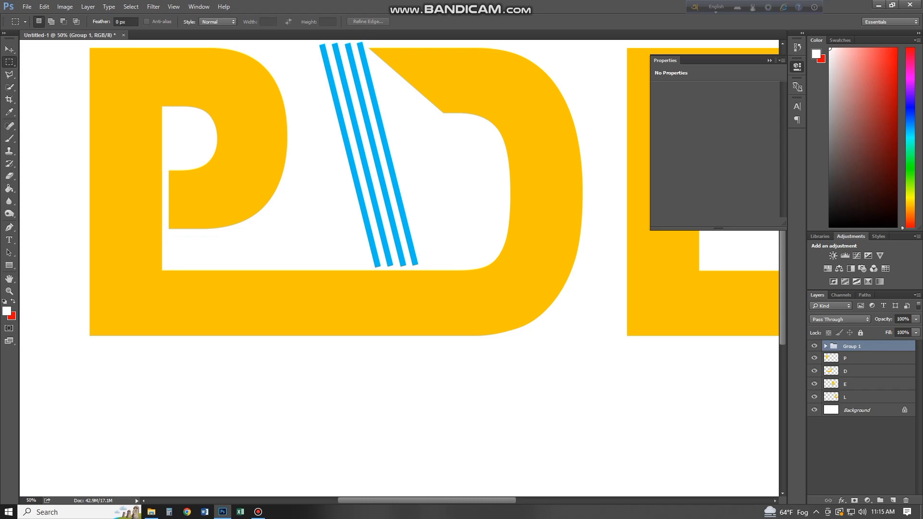
Step: Marquee the stripes' bottom ends and try deleting or erasing them, dismissing the group errors
{"action": "left_click_drag", "start_coordinate": [431, 269], "coordinate": [357, 262]}
{"action": "key", "text": "Delete"}
{"action": "key", "text": "Return"}
{"action": "key", "text": "e"}
{"action": "left_click", "coordinate": [423, 265]}
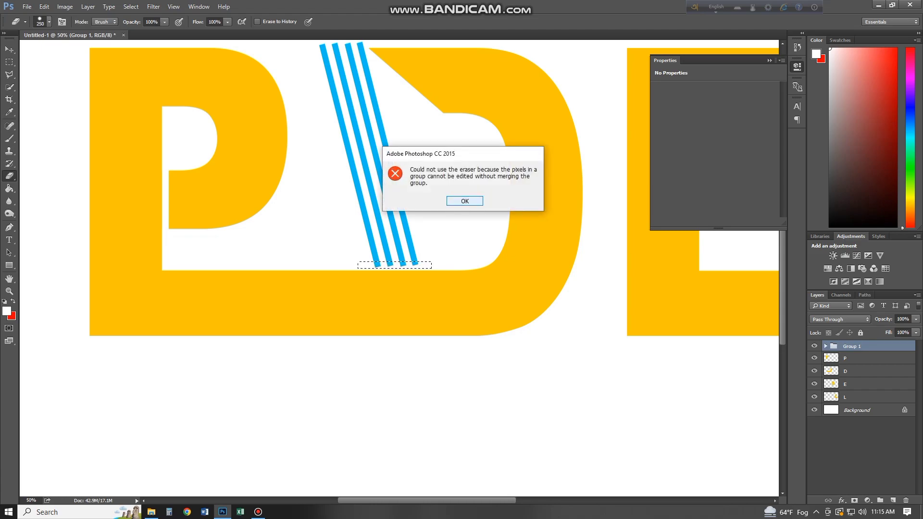
{"action": "key", "text": "Return"}
Step: Convert Group 1 to a smart object and accept rasterizing it into a pixel layer
{"action": "right_click", "coordinate": [851, 345]}
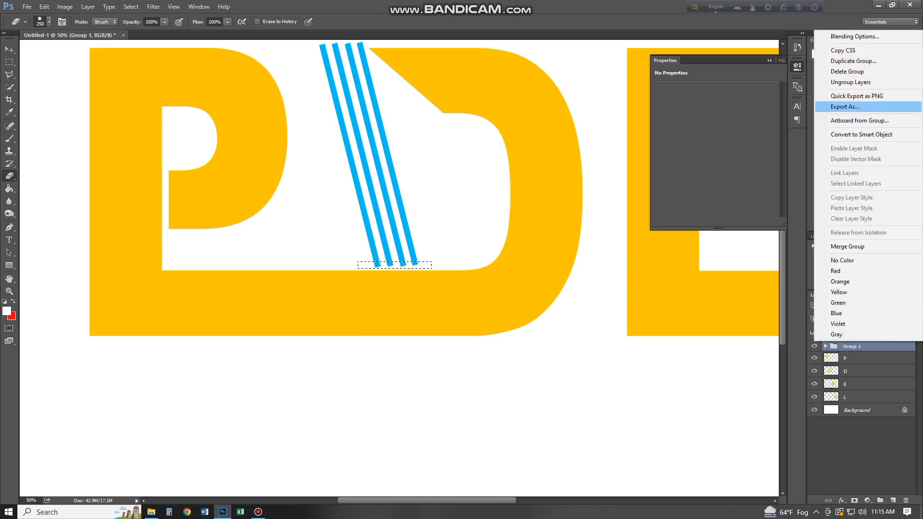
{"action": "left_click", "coordinate": [860, 135]}
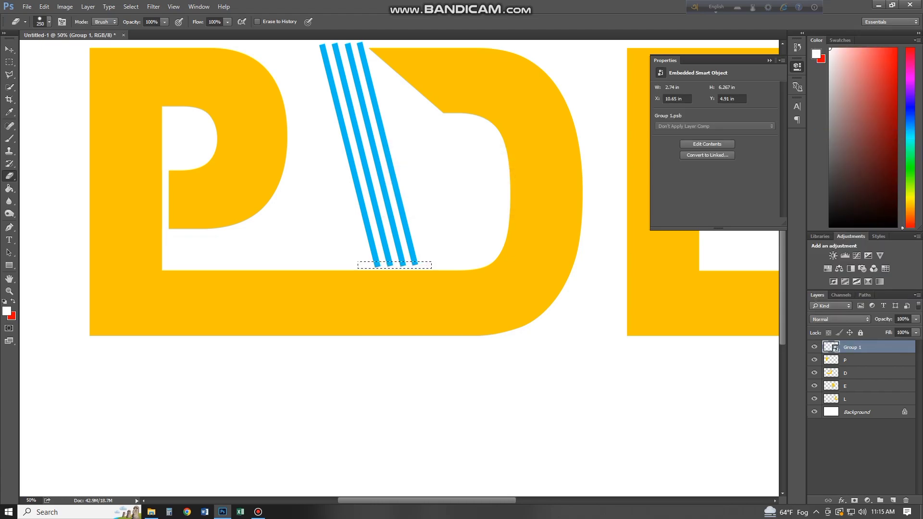
{"action": "left_click", "coordinate": [423, 266]}
{"action": "key", "text": "Return"}
{"action": "left_click", "coordinate": [423, 266]}
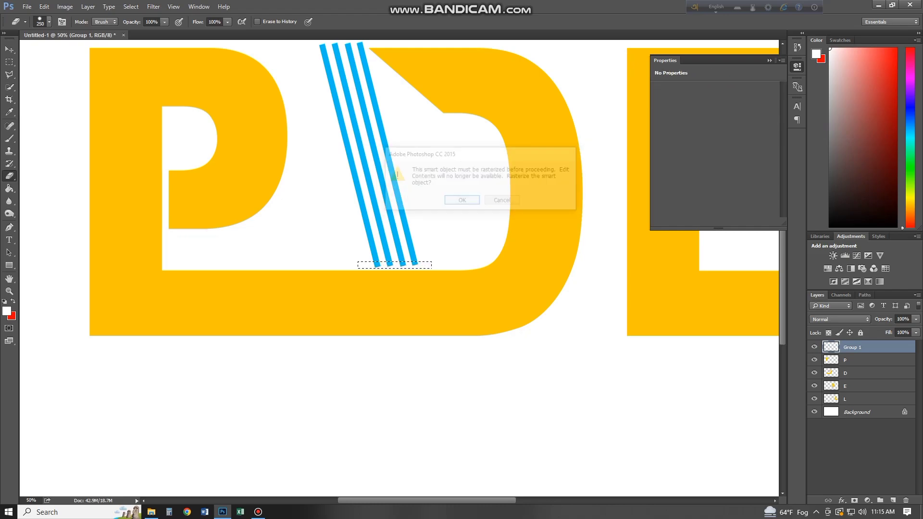
{"action": "key", "text": "m"}
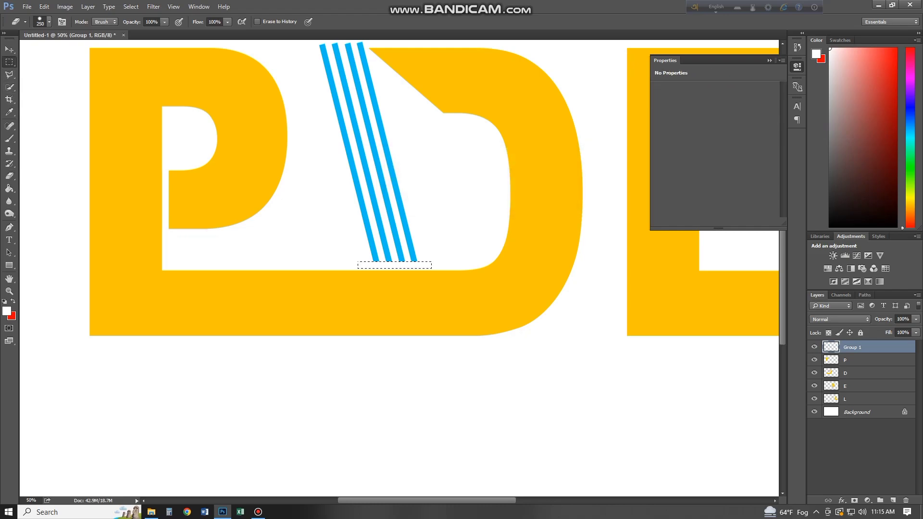
Step: Marquee a thin strip along the stripes' top ends, deselect, and zoom out to the whole logo
{"action": "scroll", "coordinate": [384, 192], "scroll_direction": "up", "scroll_amount": 2}
{"action": "key", "text": "ctrl+d"}
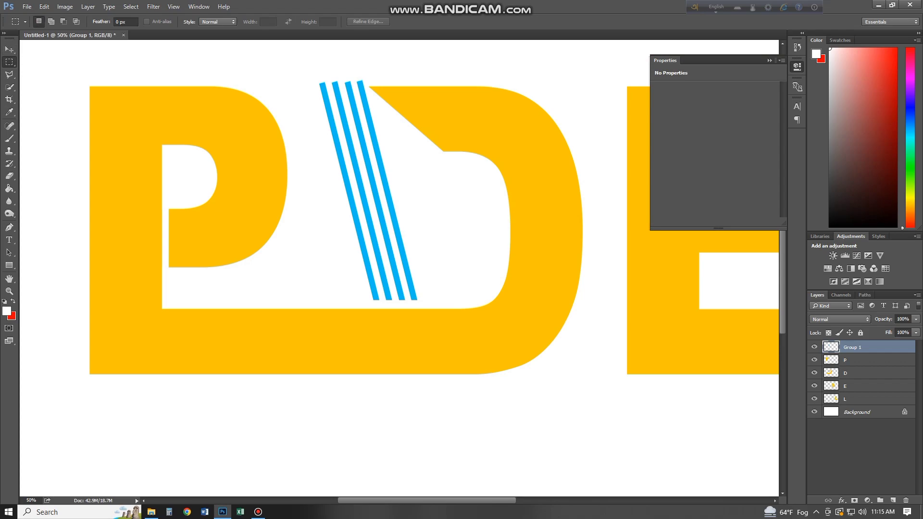
{"action": "left_click_drag", "start_coordinate": [292, 78], "coordinate": [370, 88]}
{"action": "key", "text": "ctrl+d"}
{"action": "key", "text": "ctrl+minus"}
{"action": "key", "text": "ctrl+minus"}
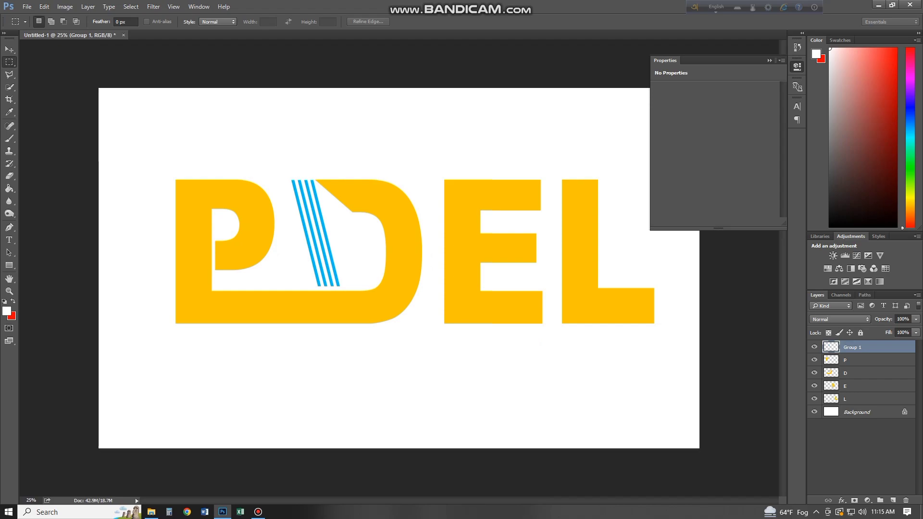
Step: Shift the E and L layers left toward the D, then make the E layer active alone
{"action": "key", "text": "ctrl+minus"}
{"action": "key", "text": "alt+bracketleft"}
{"action": "key", "text": "alt+bracketleft"}
{"action": "key", "text": "alt+bracketleft"}
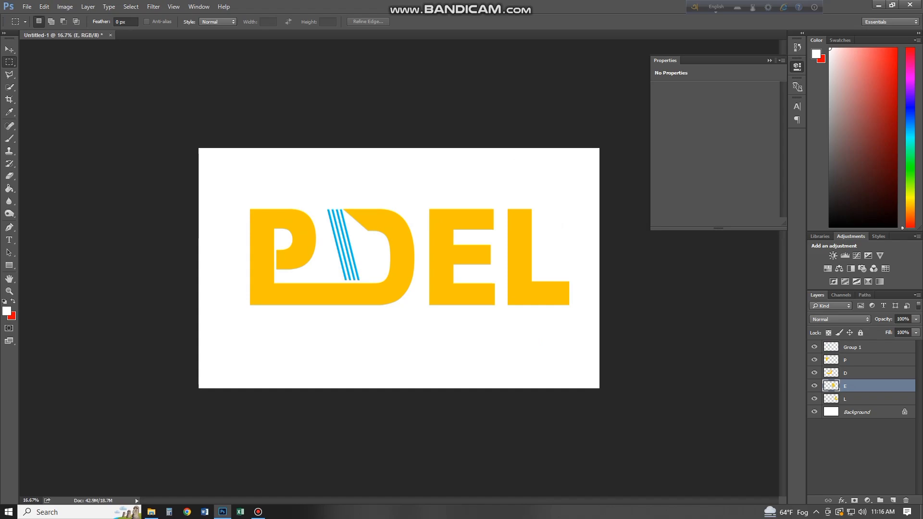
{"action": "key", "text": "alt+shift+bracketleft"}
{"action": "key", "text": "v"}
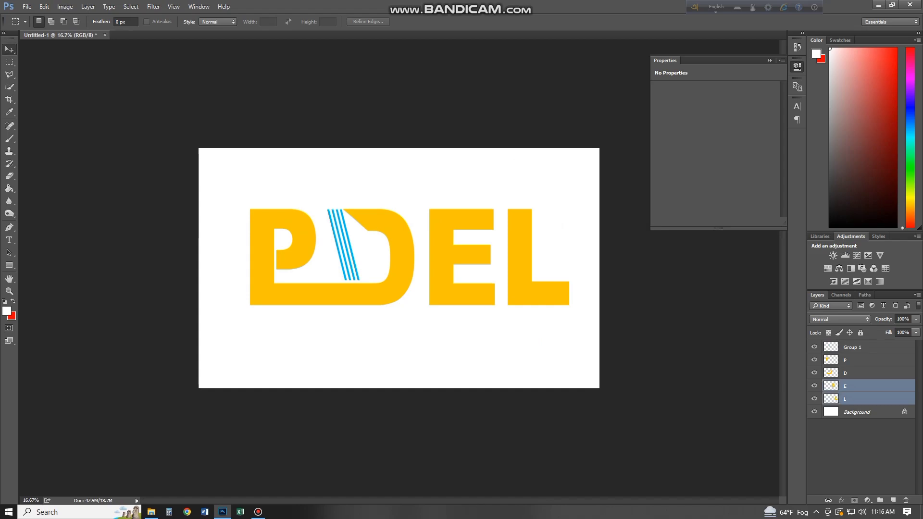
{"action": "key", "text": "shift+Left"}
{"action": "key", "text": "shift+Left"}
{"action": "key", "text": "shift+Left"}
{"action": "key", "text": "shift+Left"}
{"action": "key", "text": "shift+Left"}
{"action": "key", "text": "shift+Left"}
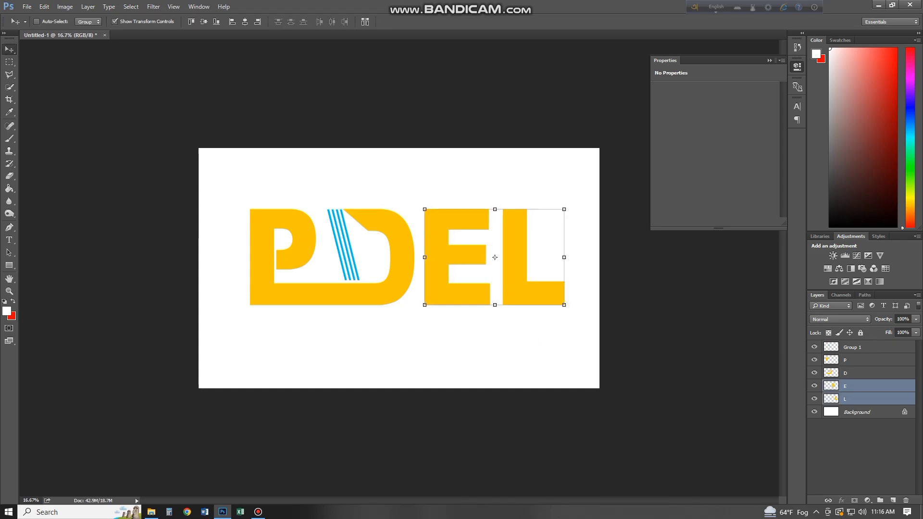
{"action": "key", "text": "alt+bracketright"}
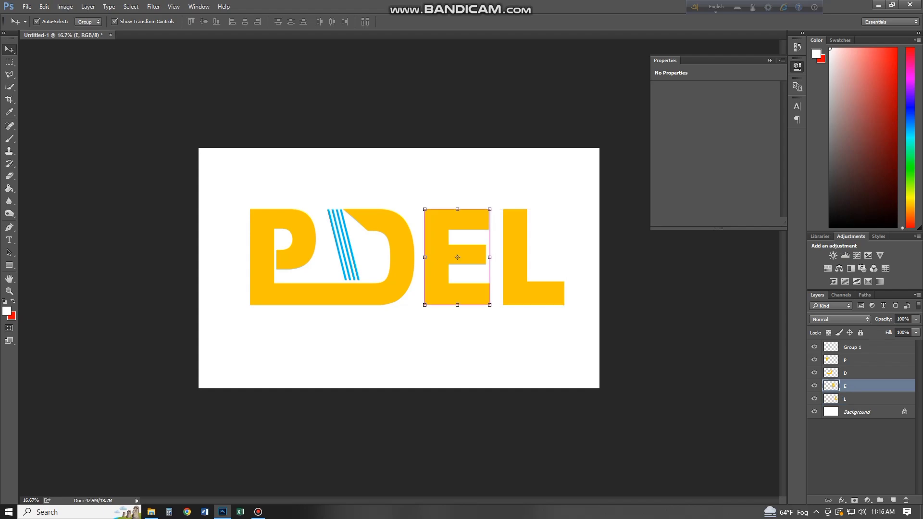
{"action": "key", "text": "ctrl+plus"}
{"action": "key", "text": "ctrl+plus"}
{"action": "key", "text": "ctrl+minus"}
{"action": "key", "text": "m"}
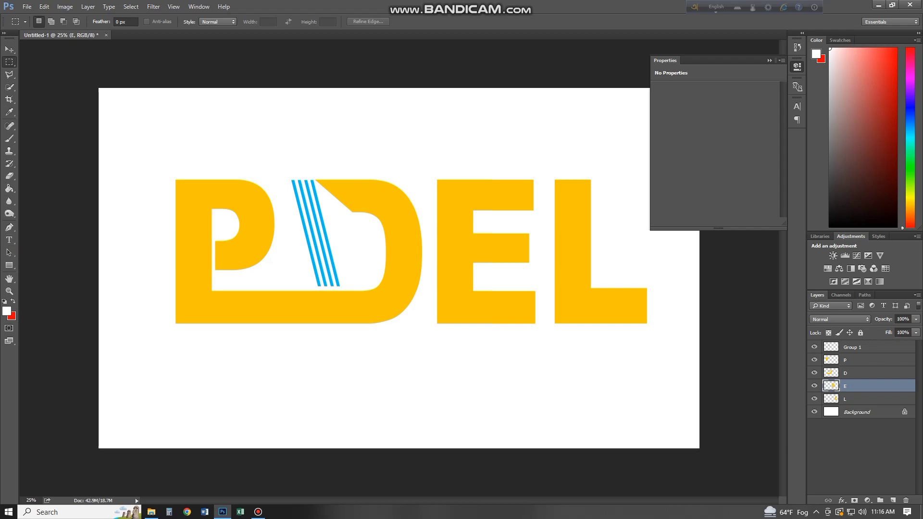
Step: Cut a three-point triangular notch from the E's middle arm and add an empty Layer 1 above it
{"action": "left_click", "coordinate": [9, 75]}
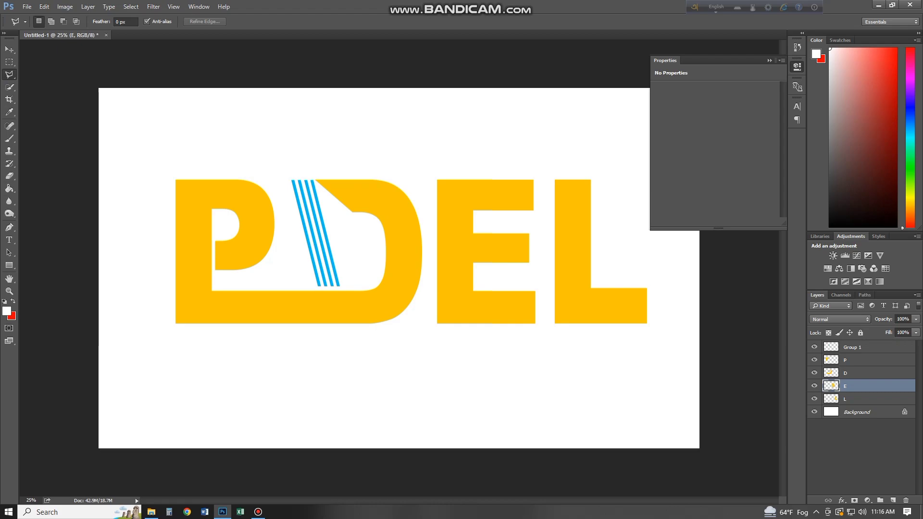
{"action": "left_click", "coordinate": [486, 265]}
{"action": "left_click", "coordinate": [534, 230]}
{"action": "left_click", "coordinate": [533, 273]}
{"action": "left_click", "coordinate": [485, 265]}
{"action": "key", "text": "Delete"}
{"action": "key", "text": "ctrl+d"}
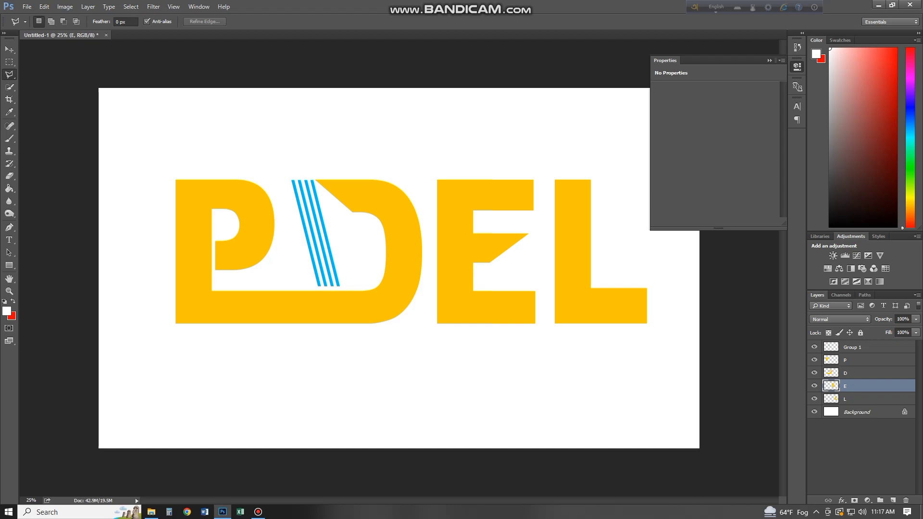
{"action": "key", "text": "ctrl+shift+alt+n"}
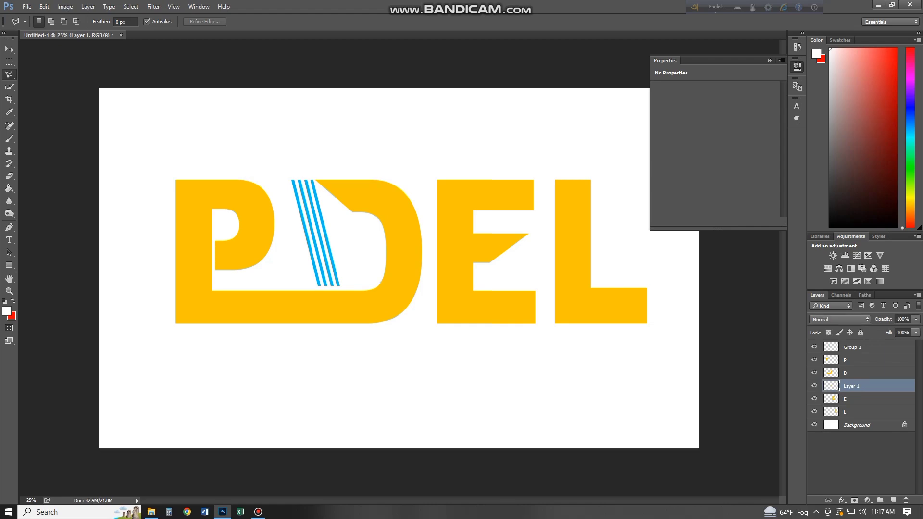
Step: Place Layer 1's white diagonal slash across the E's middle arm, nudge it up-left, and hide transform controls
{"action": "key", "text": "v"}
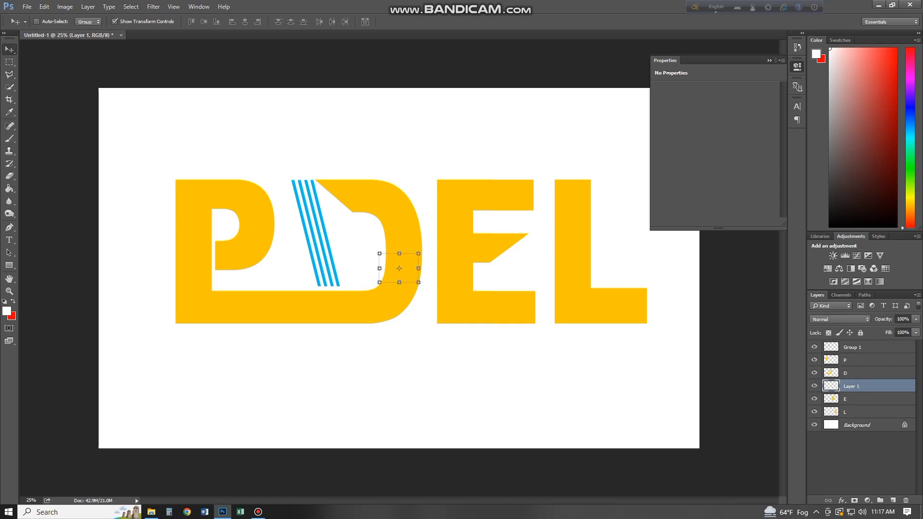
{"action": "left_click_drag", "start_coordinate": [398, 268], "coordinate": [512, 249]}
{"action": "left_click_drag", "start_coordinate": [531, 237], "coordinate": [531, 238]}
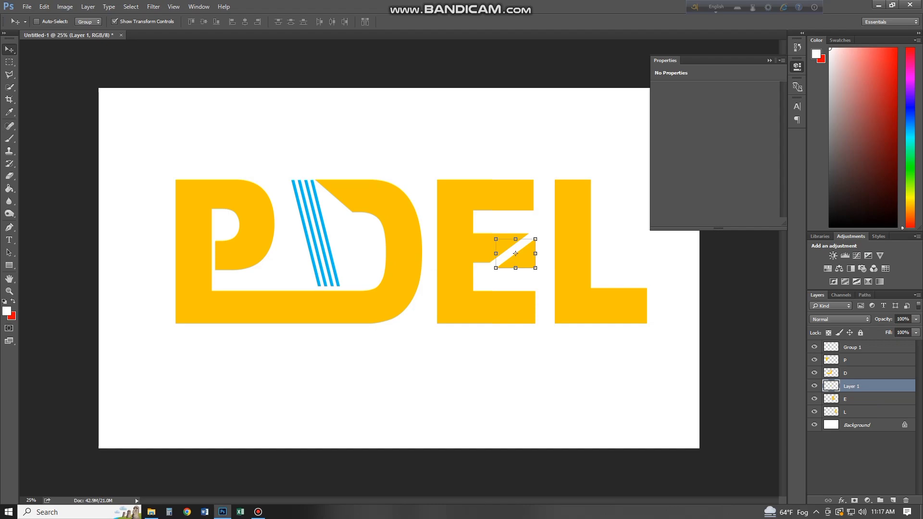
{"action": "key", "text": "shift+Up"}
{"action": "key", "text": "shift+Up"}
{"action": "key", "text": "shift+Left"}
{"action": "key", "text": "shift+Left"}
{"action": "key", "text": "shift+Up"}
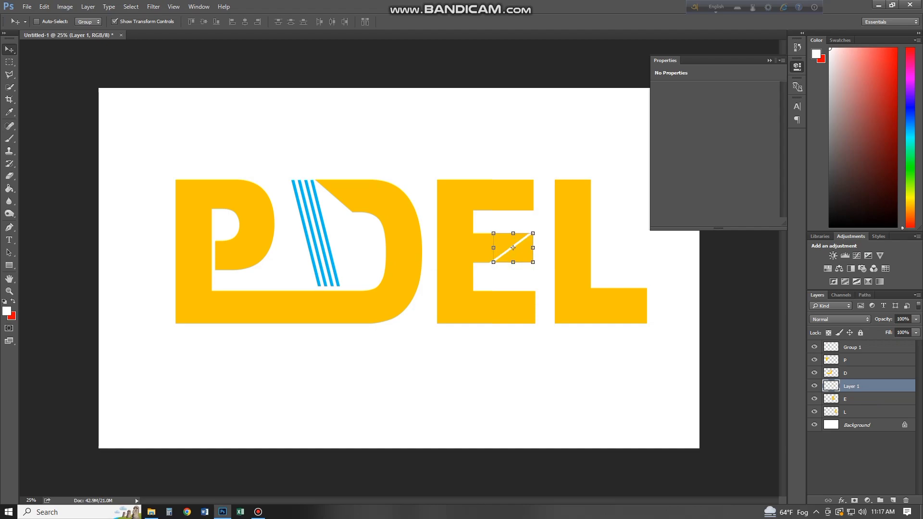
{"action": "left_click", "coordinate": [114, 21]}
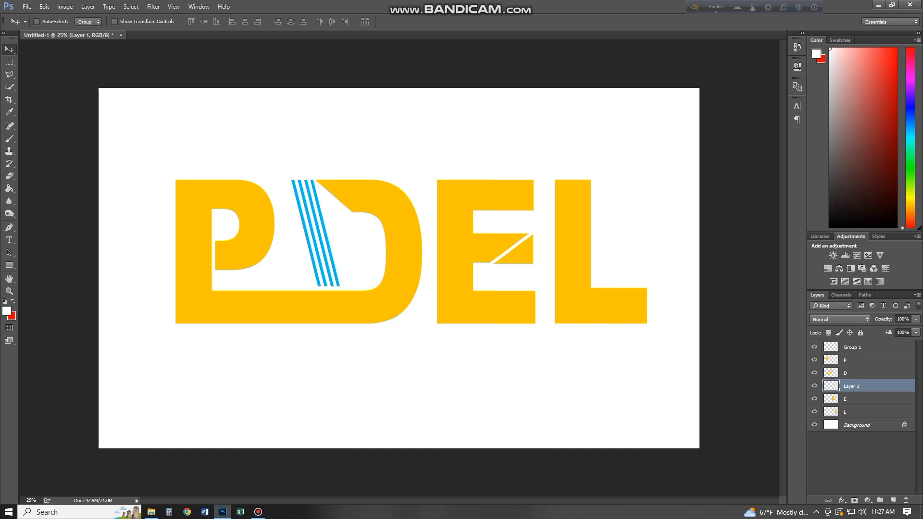
Step: Quick-select the triangle below the E's diagonal cut and paint-bucket fill it with ff0000 red
{"action": "left_click", "coordinate": [9, 87]}
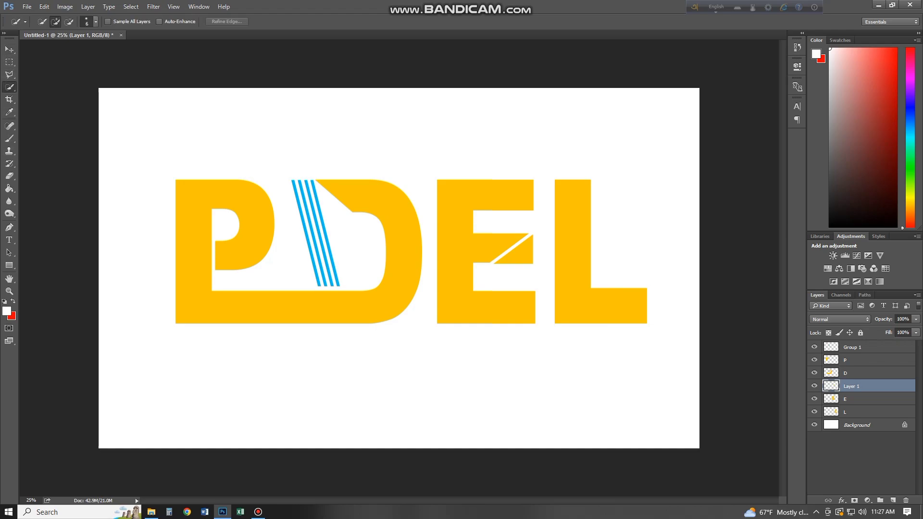
{"action": "left_click", "coordinate": [519, 254]}
{"action": "left_click", "coordinate": [9, 188]}
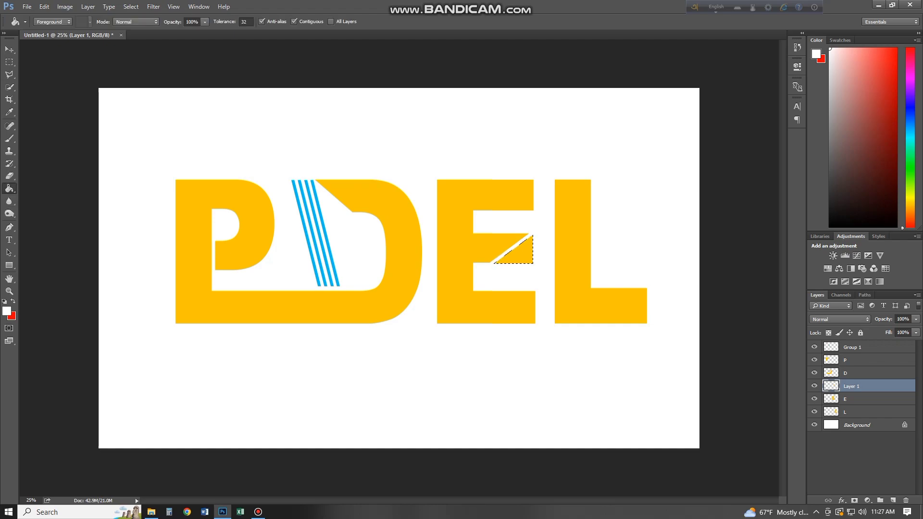
{"action": "left_click", "coordinate": [7, 311]}
{"action": "type", "text": "ff0000"}
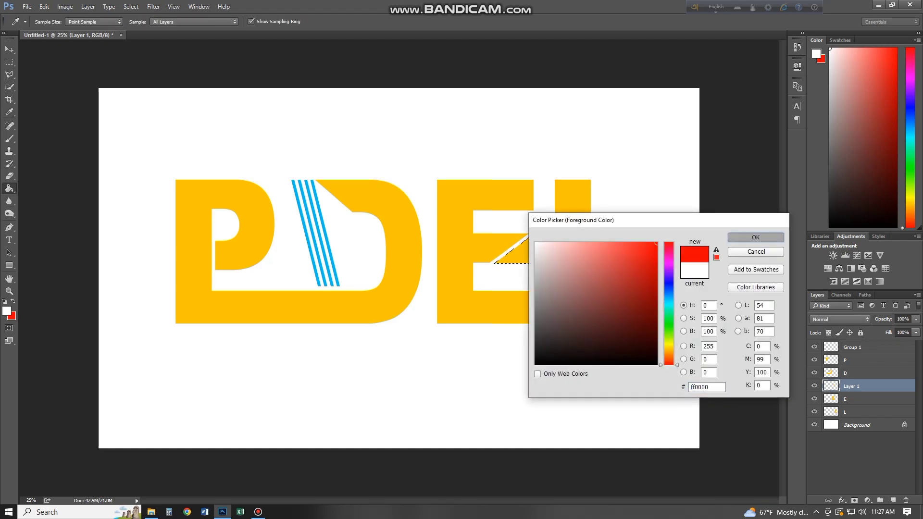
{"action": "left_click", "coordinate": [756, 236]}
{"action": "left_click", "coordinate": [519, 252]}
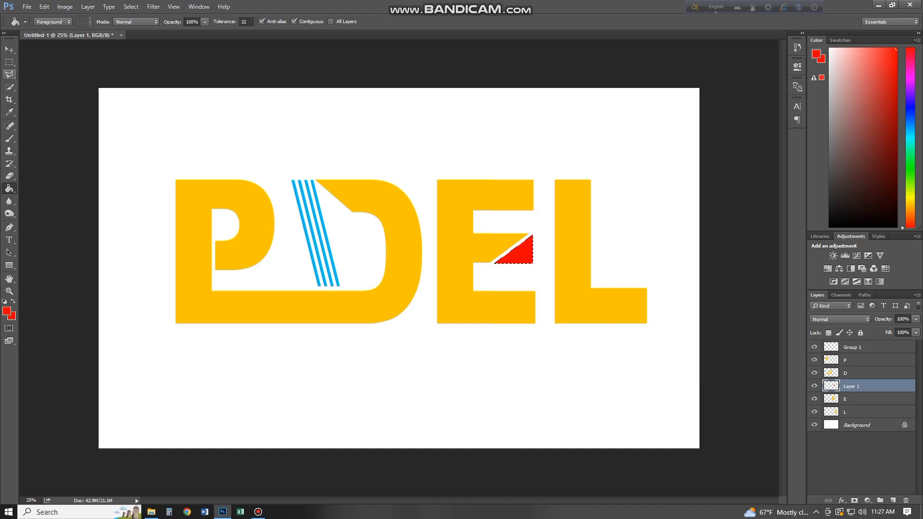
{"action": "left_click", "coordinate": [9, 62]}
{"action": "key", "text": "ctrl+d"}
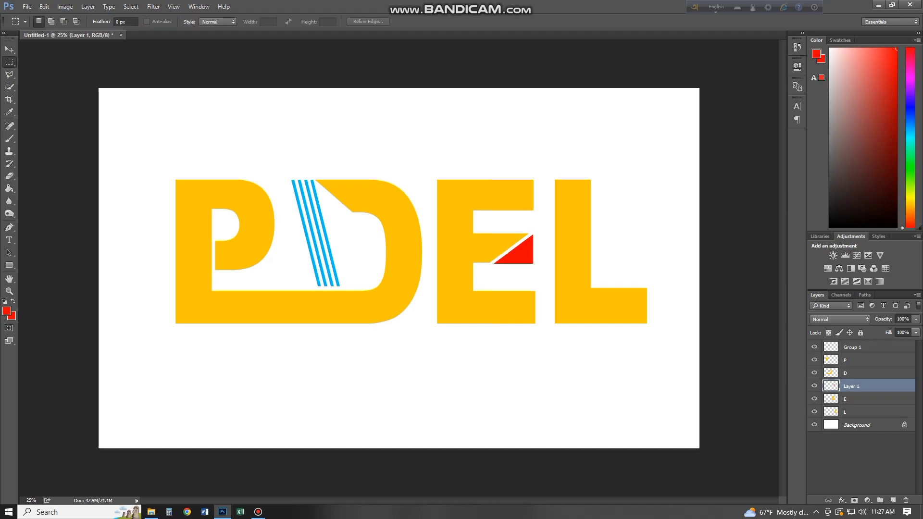
Step: Delete the white Background layer, group all logo layers into Group 2, and position it on the mockup wall
{"action": "left_click", "coordinate": [855, 425]}
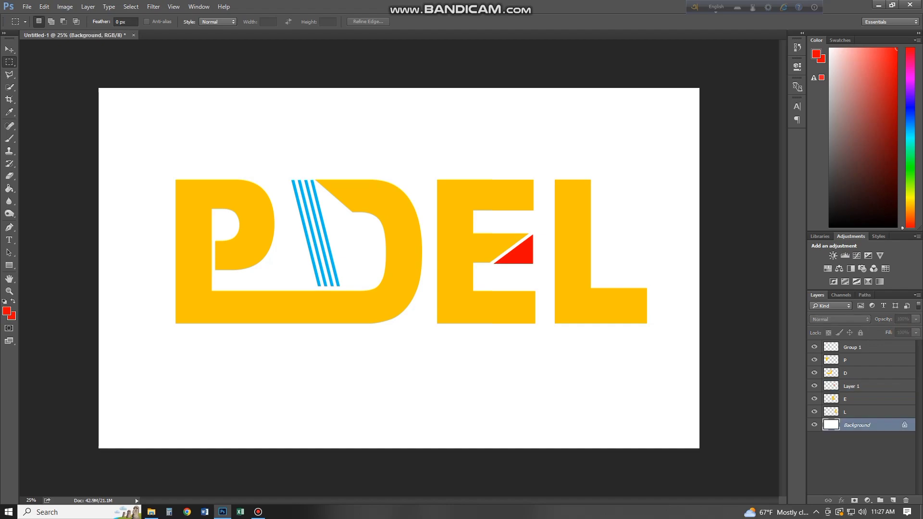
{"action": "left_click", "coordinate": [905, 500]}
{"action": "left_click", "coordinate": [430, 193]}
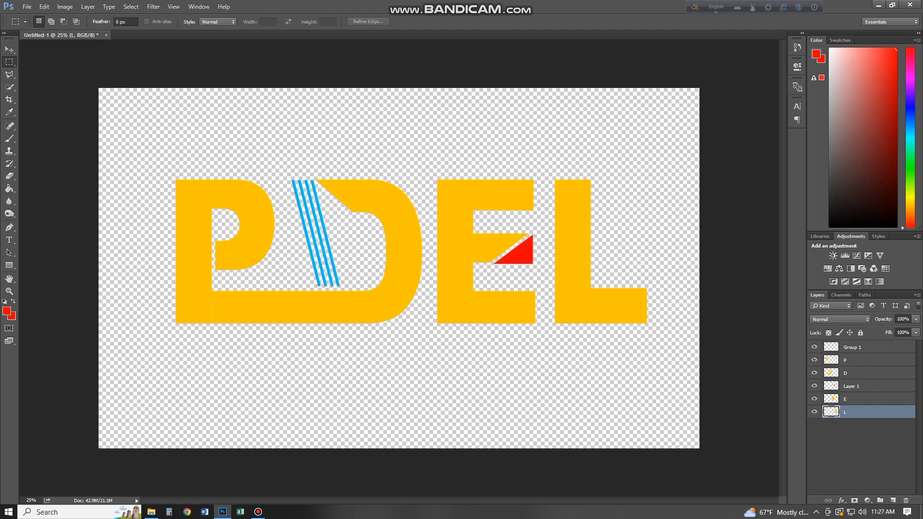
{"action": "key", "text": "ctrl+alt+a"}
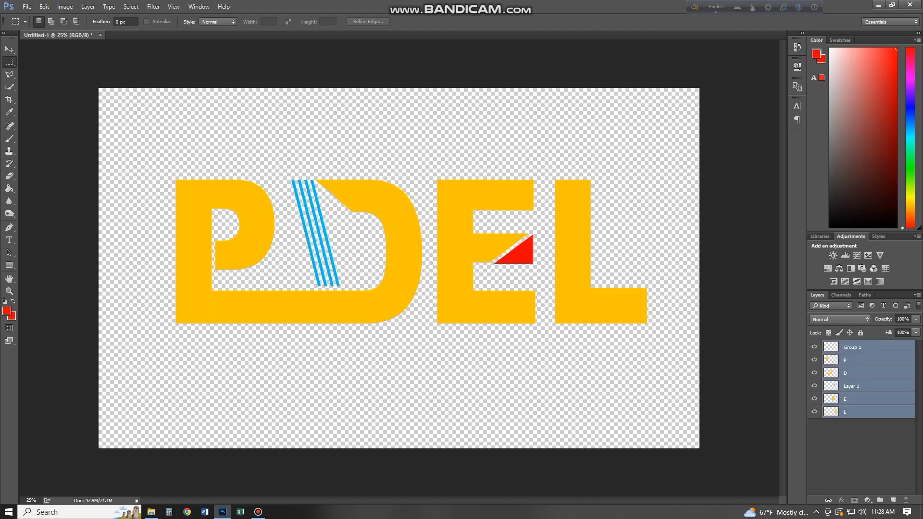
{"action": "key", "text": "ctrl+g"}
{"action": "key", "text": "v"}
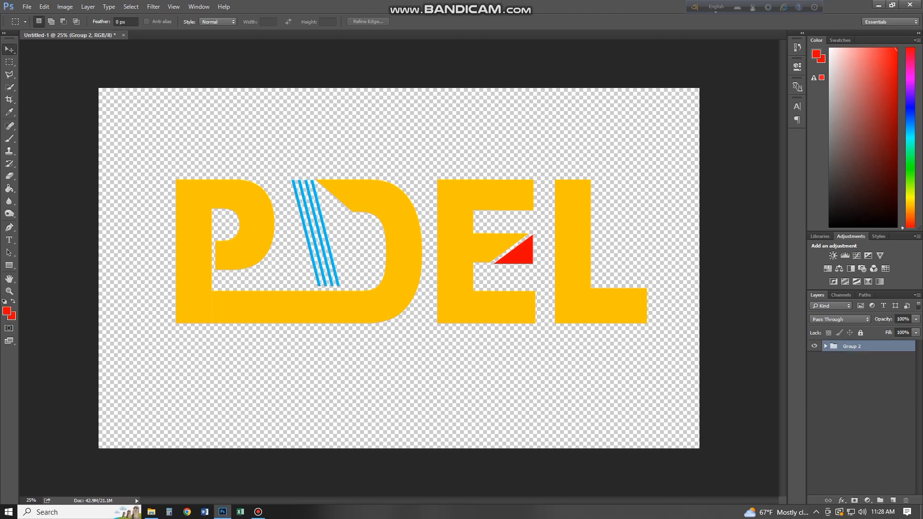
{"action": "left_click_drag", "start_coordinate": [228, 222], "coordinate": [229, 238]}
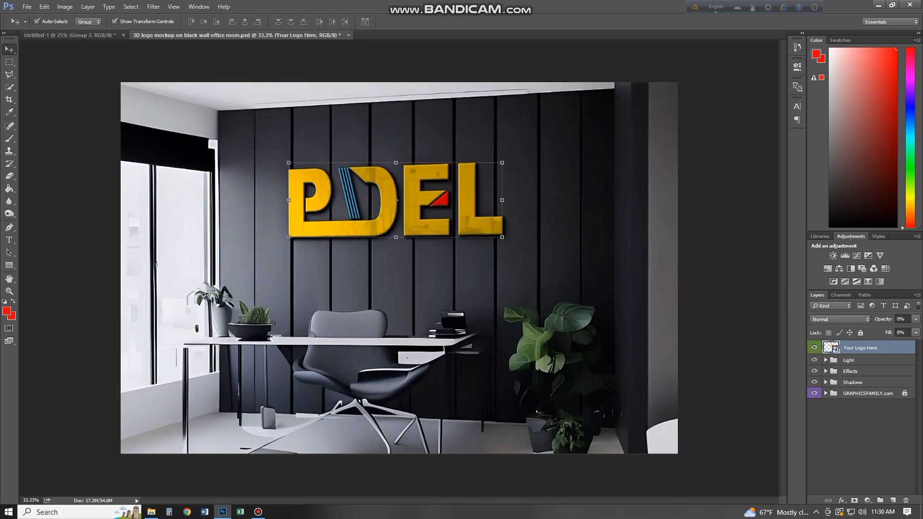
Step: Zoom in on the wall logo and pan across it to inspect the close-up detail
{"action": "scroll", "coordinate": [491, 227], "scroll_direction": "up", "scroll_amount": 1}
{"action": "scroll", "coordinate": [332, 163], "scroll_direction": "up", "scroll_amount": 2}
{"action": "left_click", "coordinate": [37, 21]}
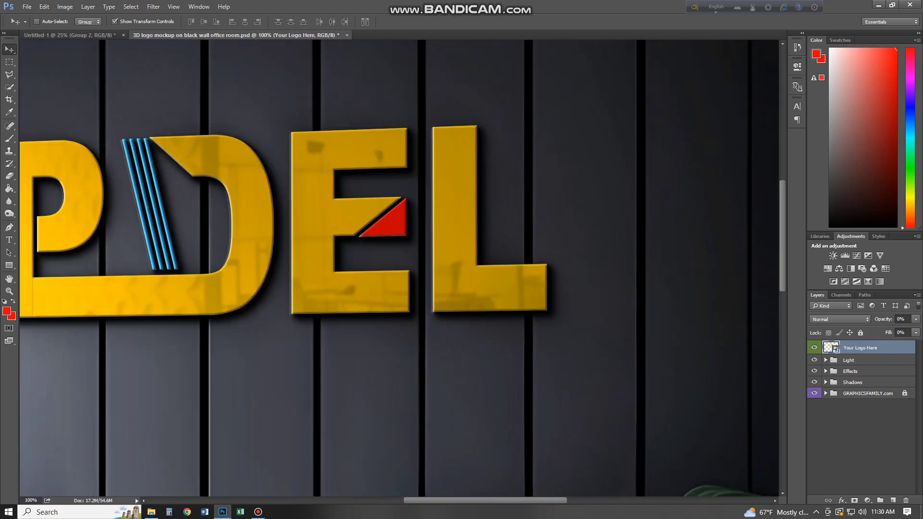
{"action": "left_click_drag", "start_coordinate": [490, 233], "coordinate": [443, 248]}
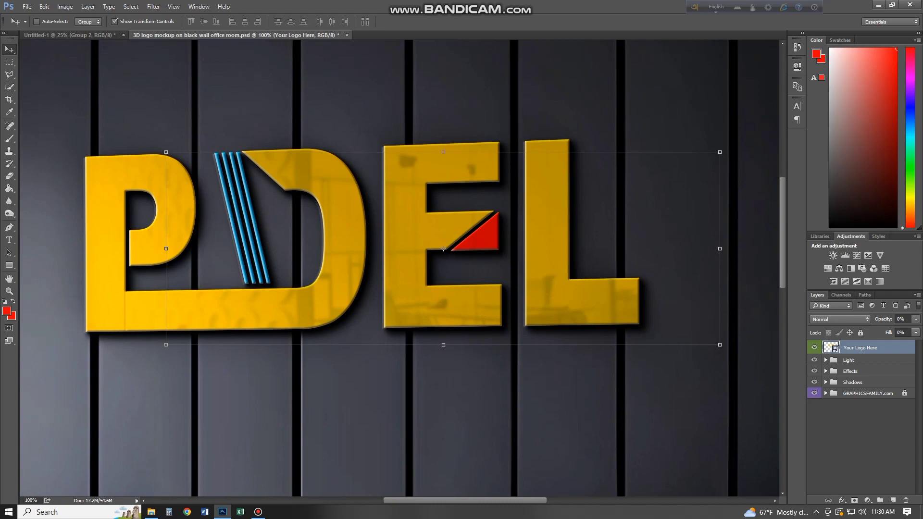
Step: Zoom back out to the full mockup and bring up the Save As dialog
{"action": "scroll", "coordinate": [443, 248], "scroll_direction": "down", "scroll_amount": 1}
{"action": "scroll", "coordinate": [433, 231], "scroll_direction": "down", "scroll_amount": 1}
{"action": "scroll", "coordinate": [422, 213], "scroll_direction": "down", "scroll_amount": 1}
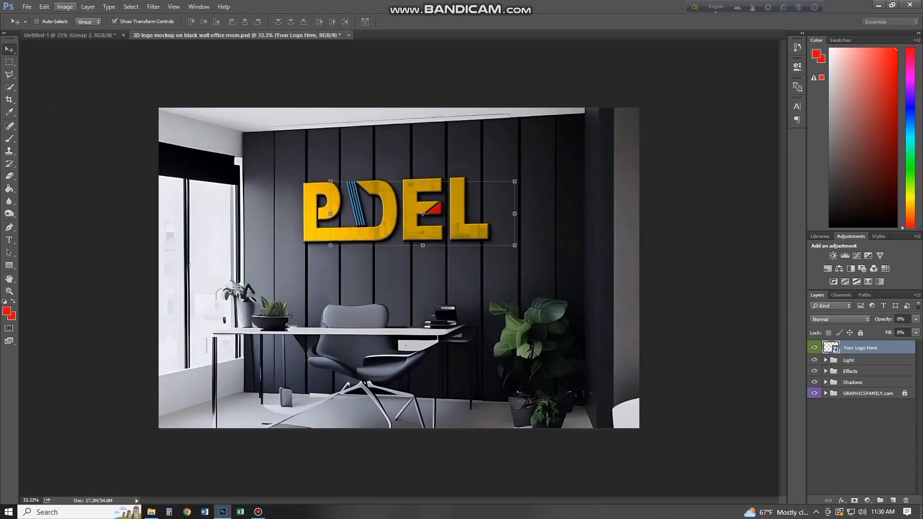
{"action": "left_click", "coordinate": [27, 7]}
{"action": "left_click", "coordinate": [58, 97]}
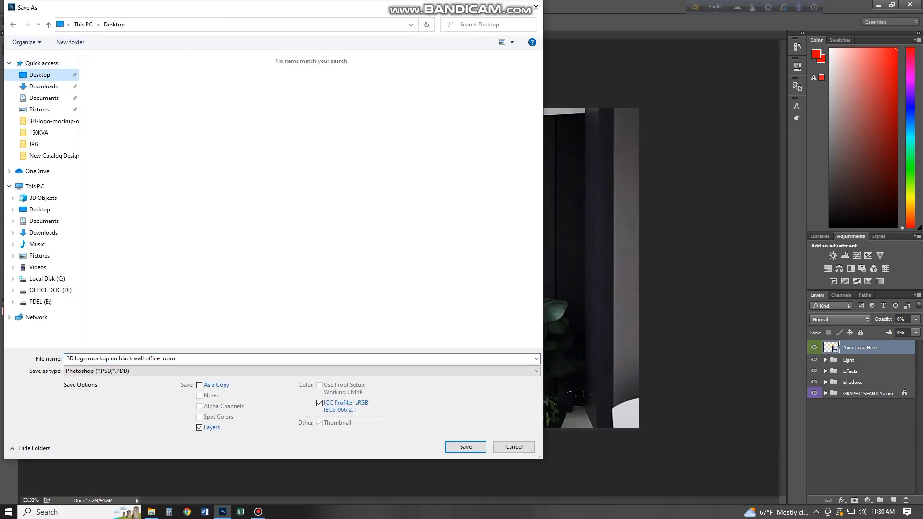
Step: Save the mockup as JPEG 'PDEL 3D Logo' at default quality, then minimize Photoshop and Explorer
{"action": "left_click", "coordinate": [298, 370]}
{"action": "left_click", "coordinate": [144, 319]}
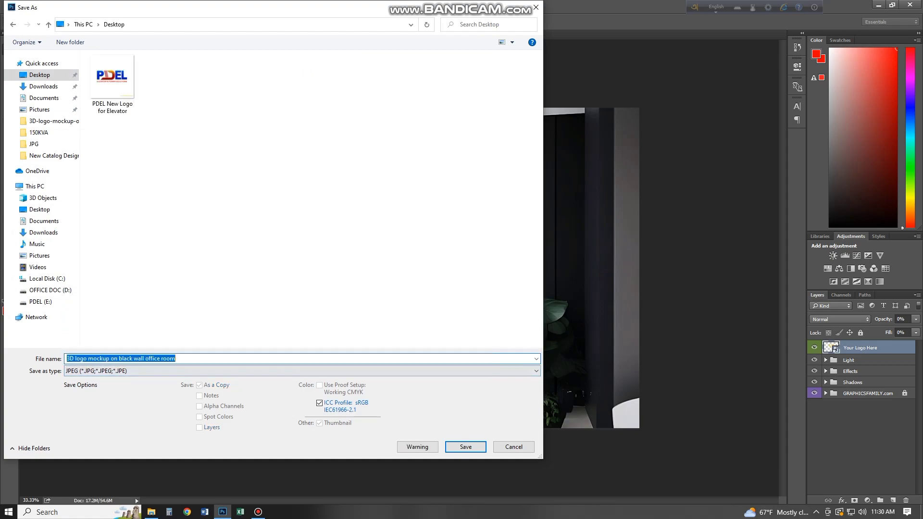
{"action": "type", "text": "PDEL "}
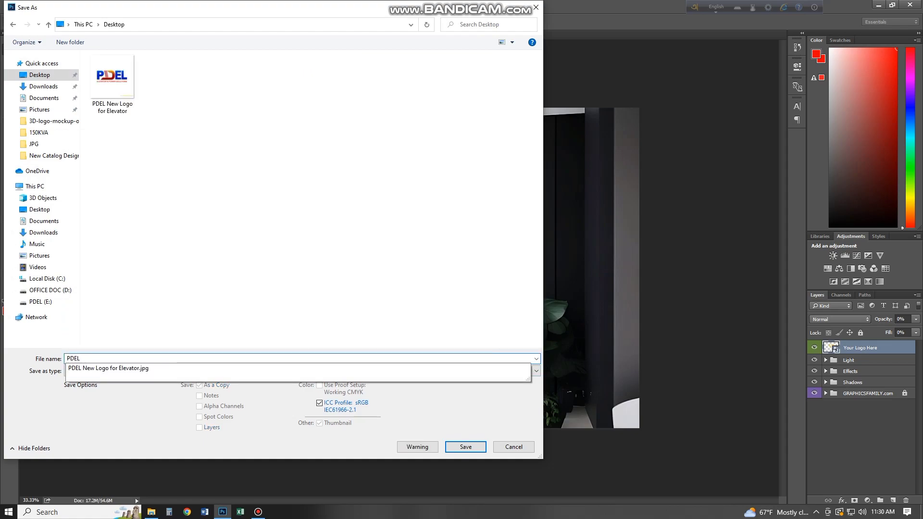
{"action": "type", "text": "3D Logo"}
{"action": "key", "text": "Return"}
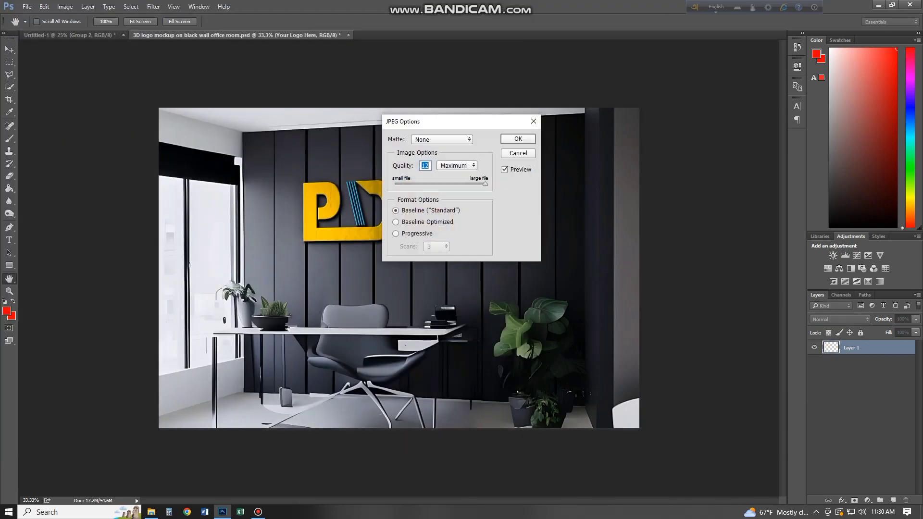
{"action": "key", "text": "Return"}
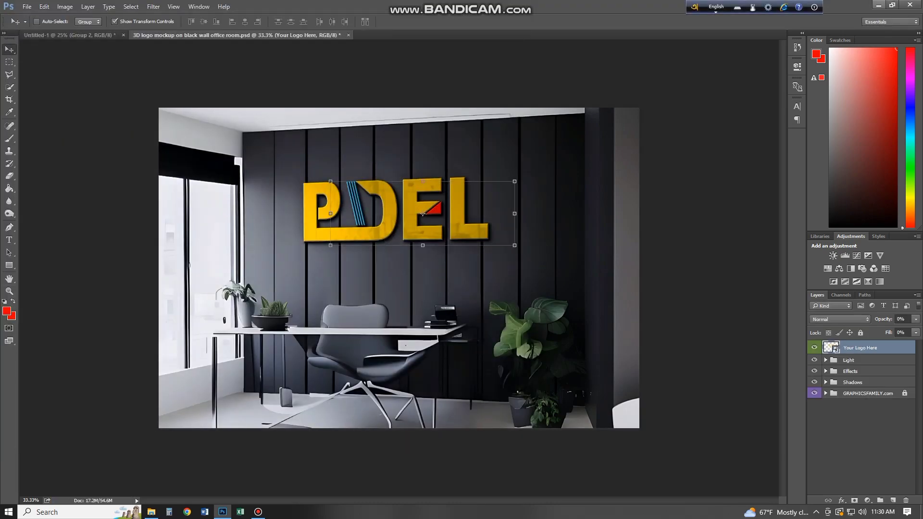
{"action": "left_click", "coordinate": [878, 5]}
{"action": "left_click", "coordinate": [867, 5]}
Step: Open PDEL 3D Logo.jpg from the desktop in Photos and zoom in on the logo
{"action": "double_click", "coordinate": [55, 99]}
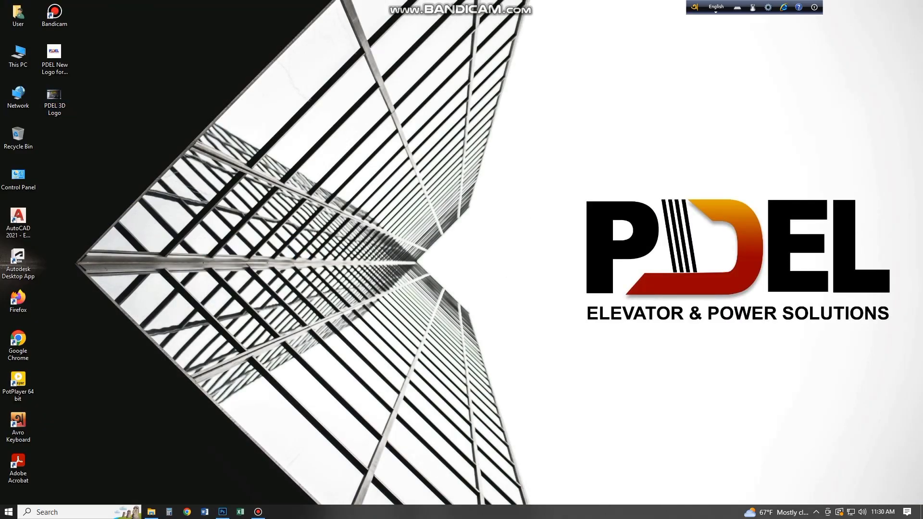
{"action": "scroll", "coordinate": [519, 207], "scroll_direction": "up", "scroll_amount": 3}
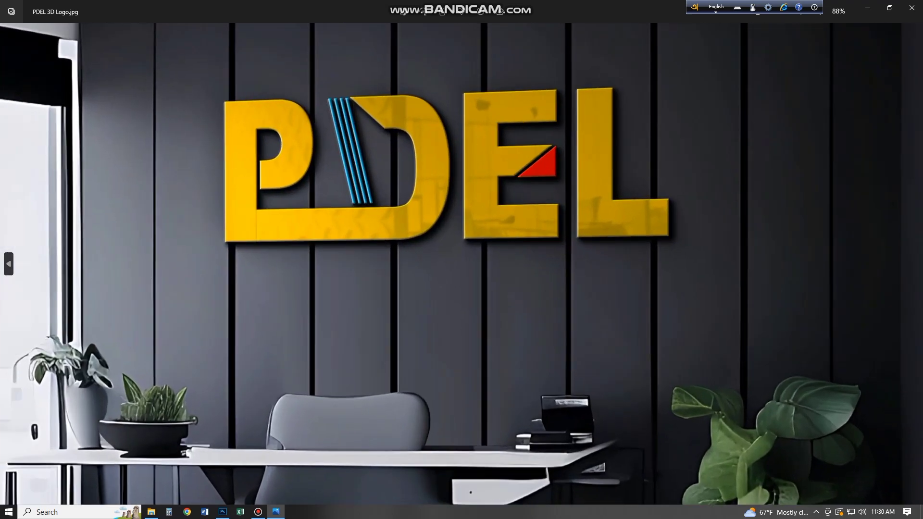
{"action": "left_click", "coordinate": [258, 512]}
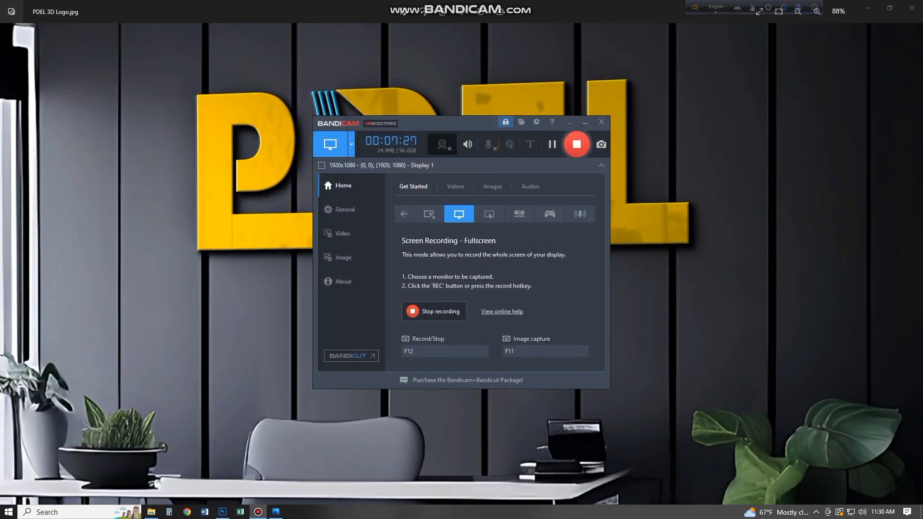